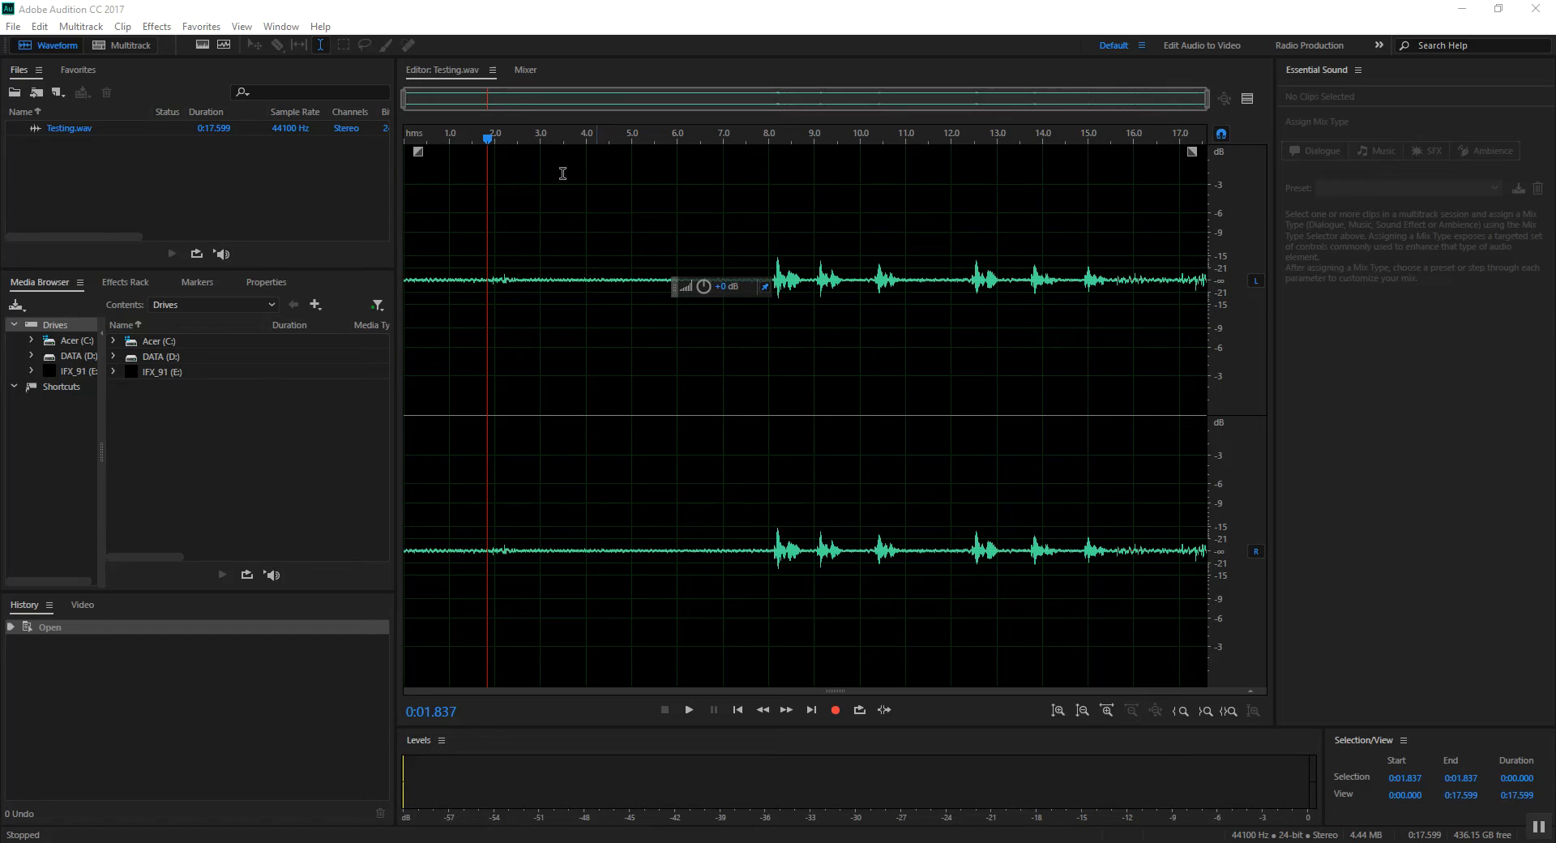
- Play back Testing.wav from about 2, 3, 8 and 4 seconds to compare the background noise with the speech
click(489, 139)
key(space)
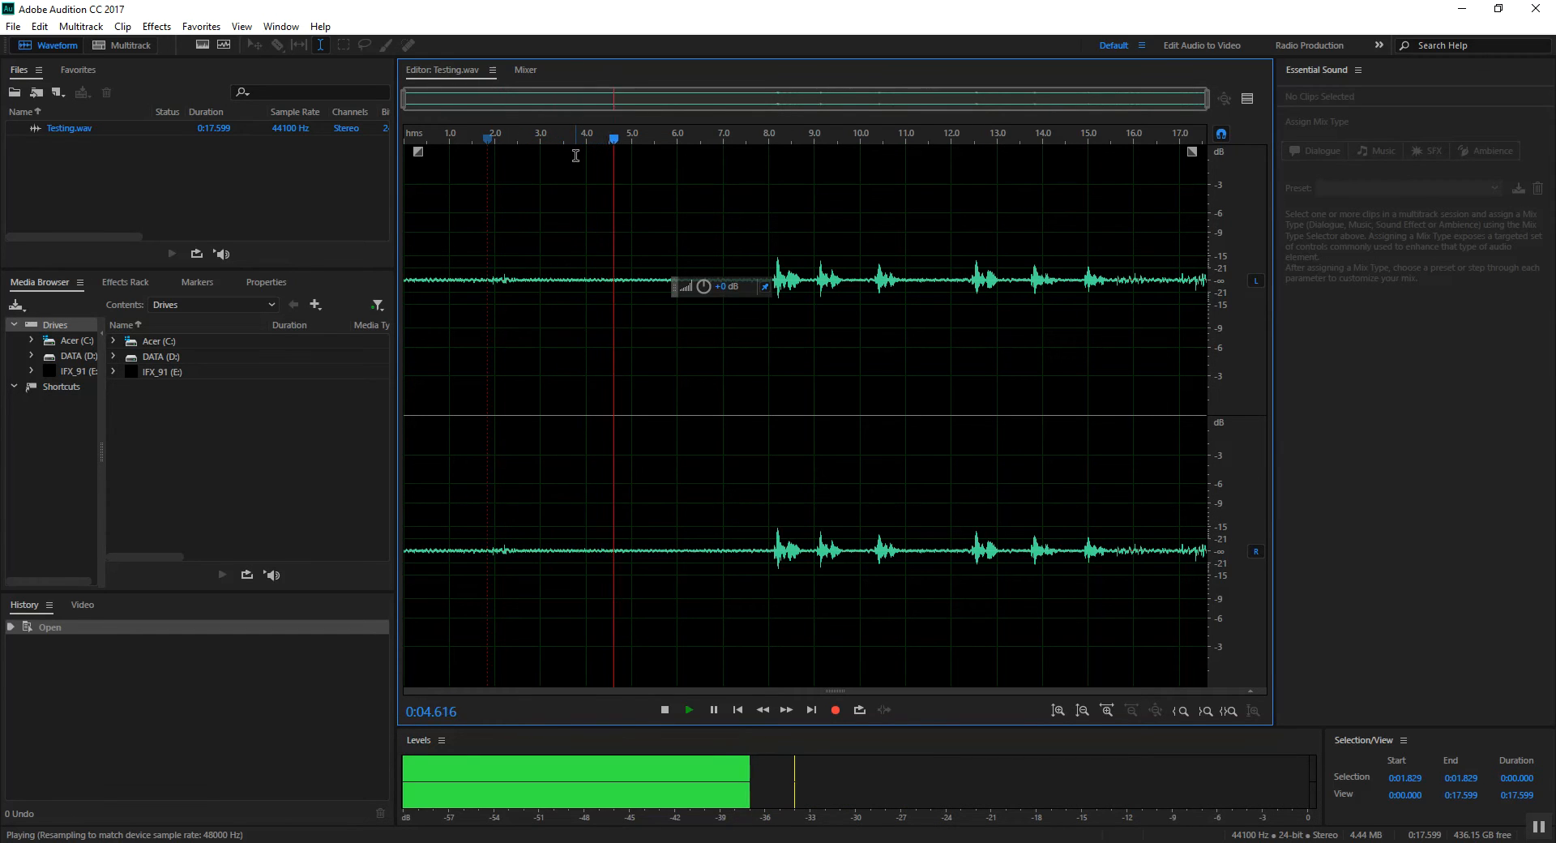
key(space)
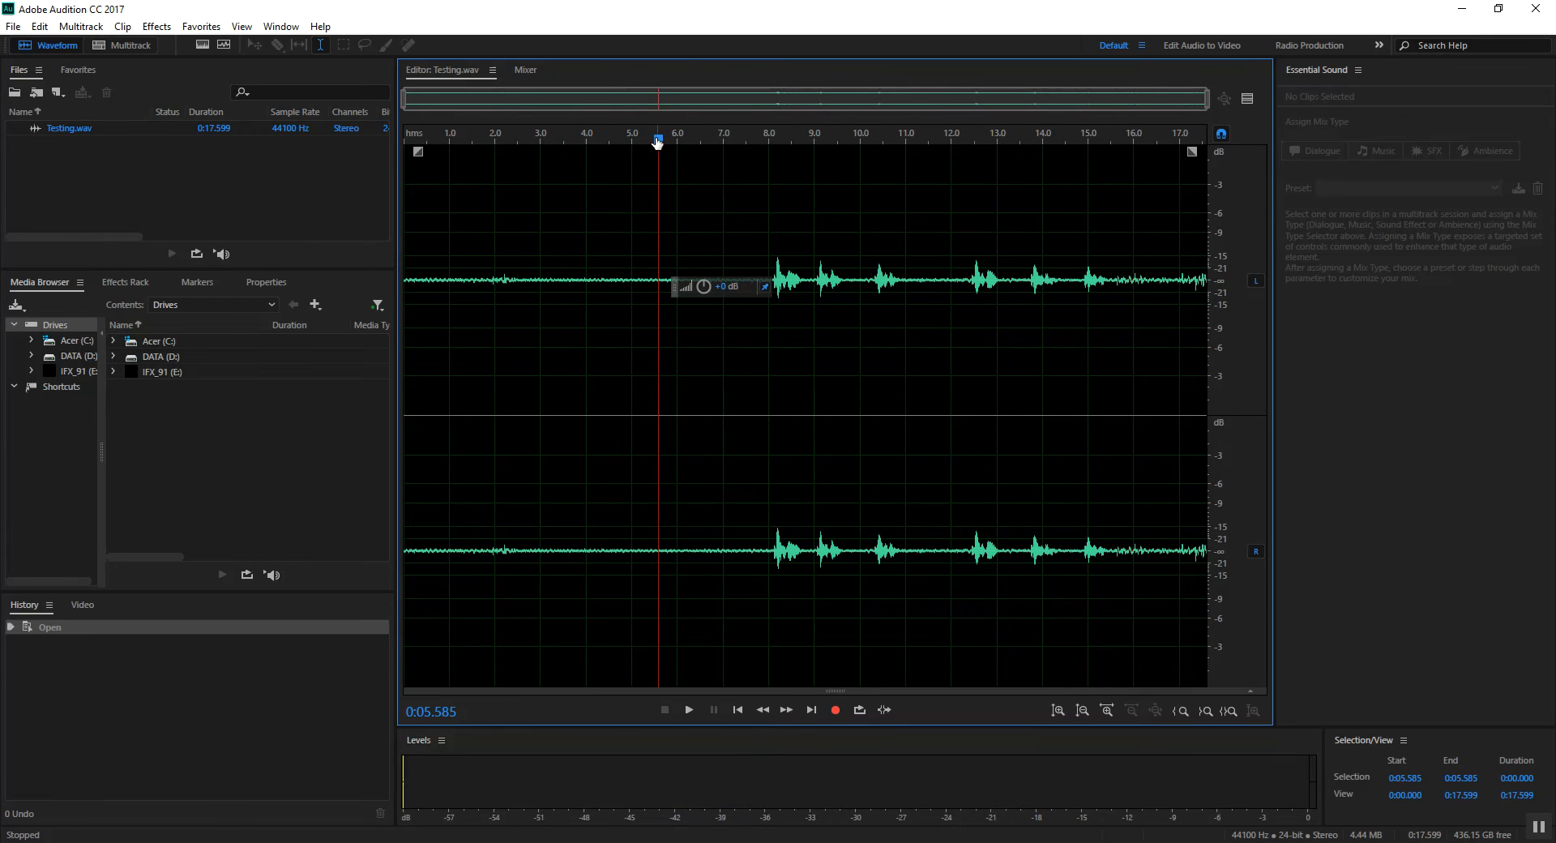
click(541, 138)
key(space)
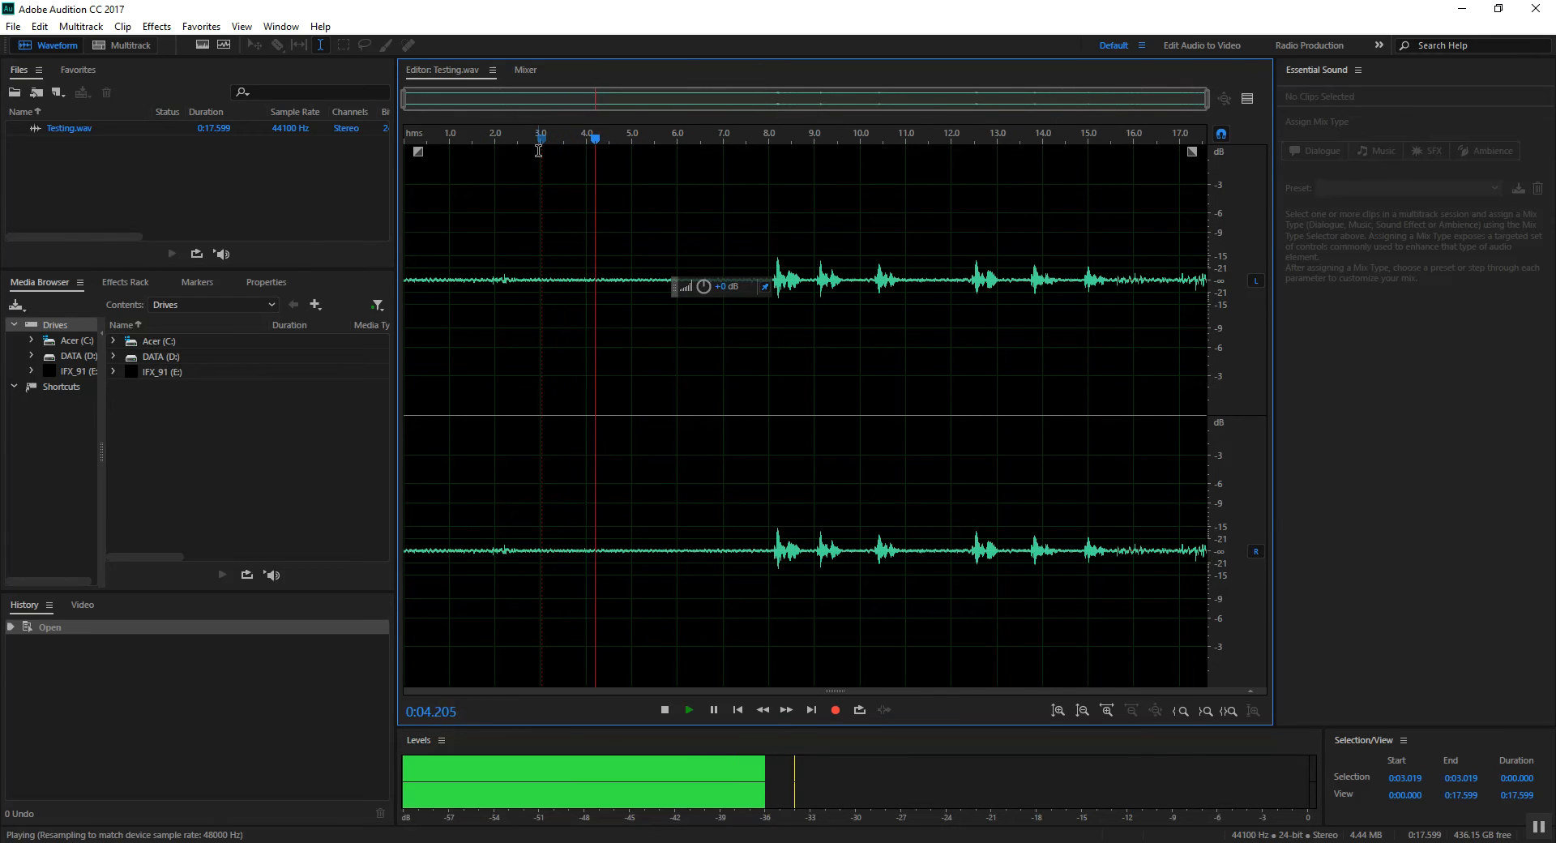
mouse_move(618, 139)
mouse_down()
mouse_move(735, 140)
mouse_move(767, 156)
mouse_up()
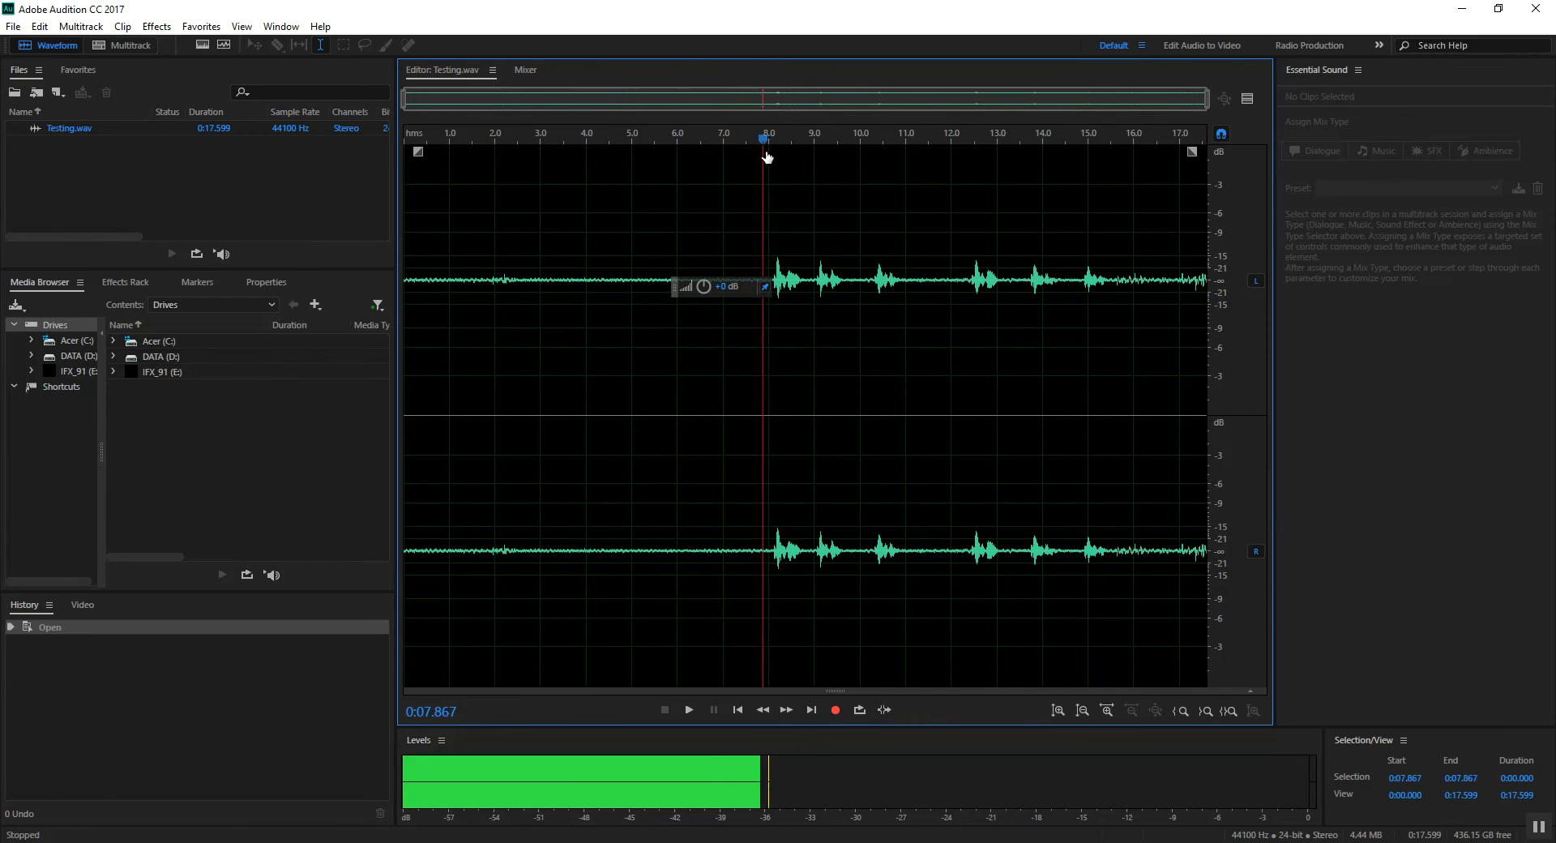
key(space)
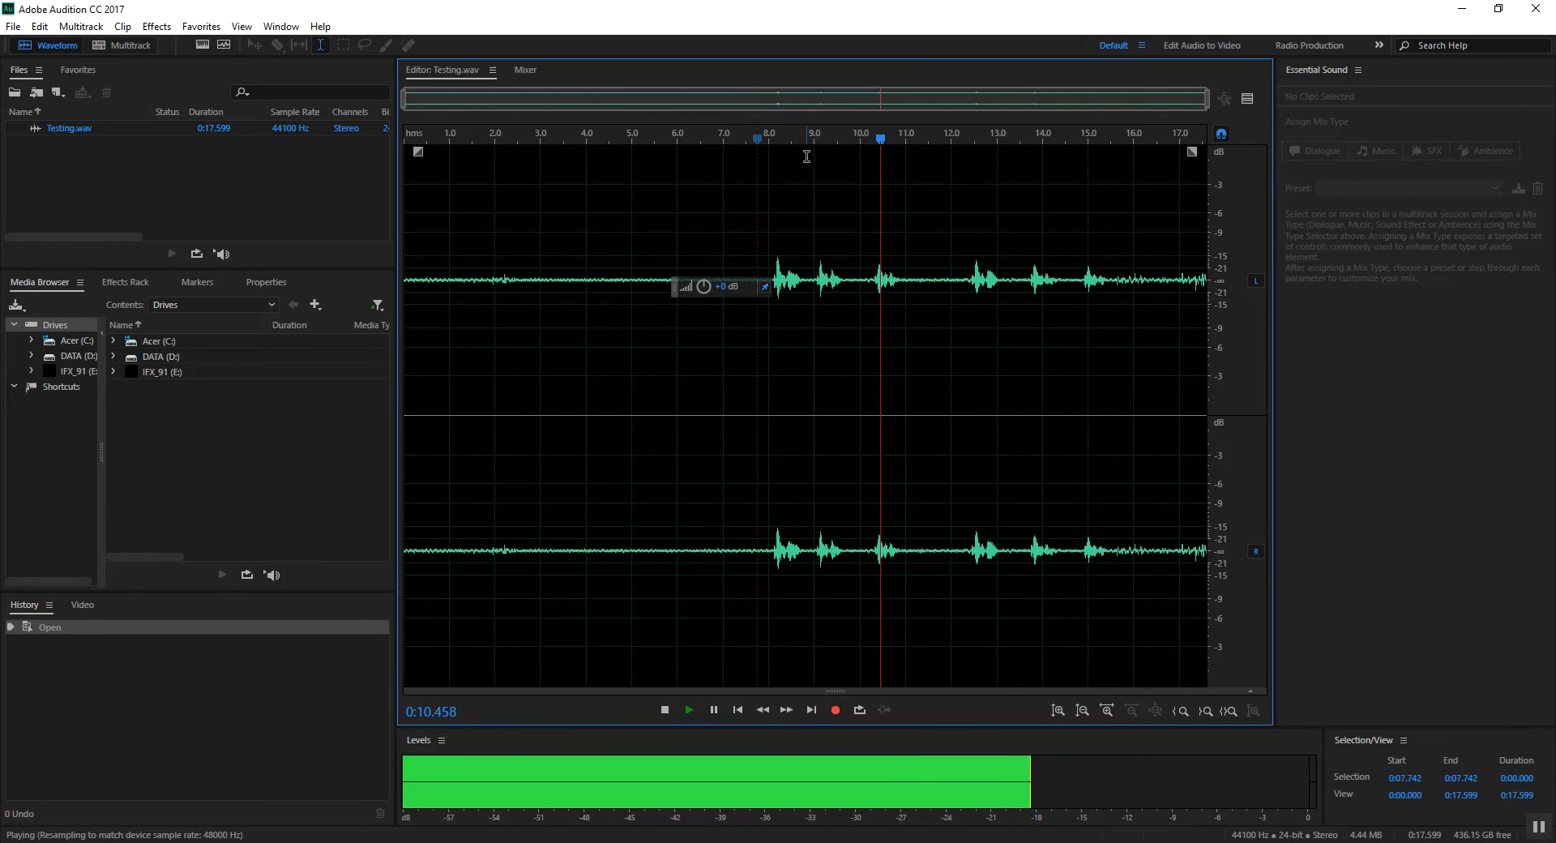
key(space)
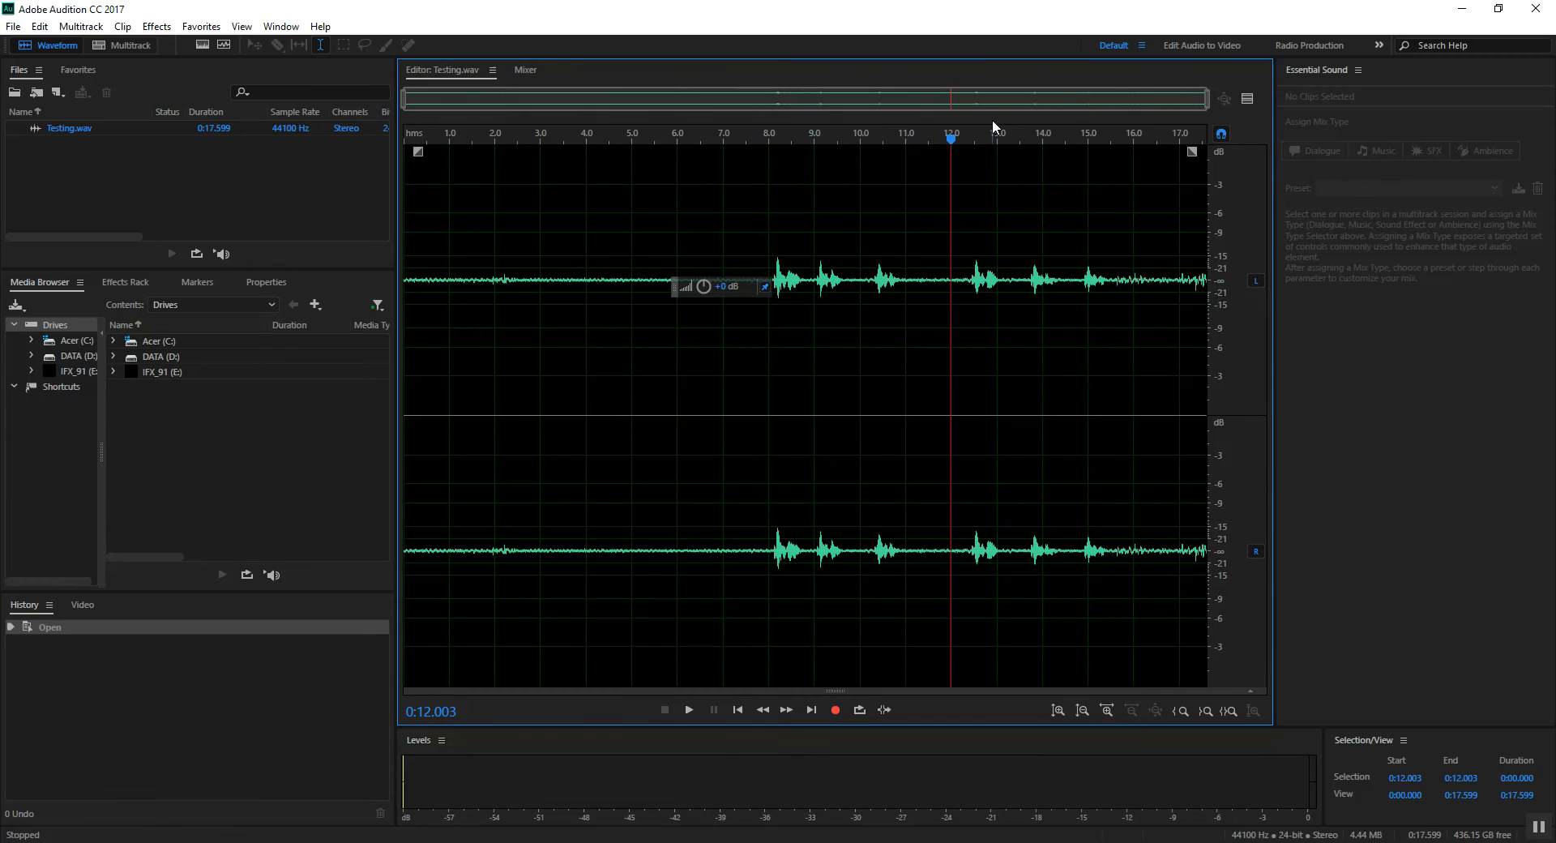
drag(953, 139, 605, 149)
key(space)
key(space)
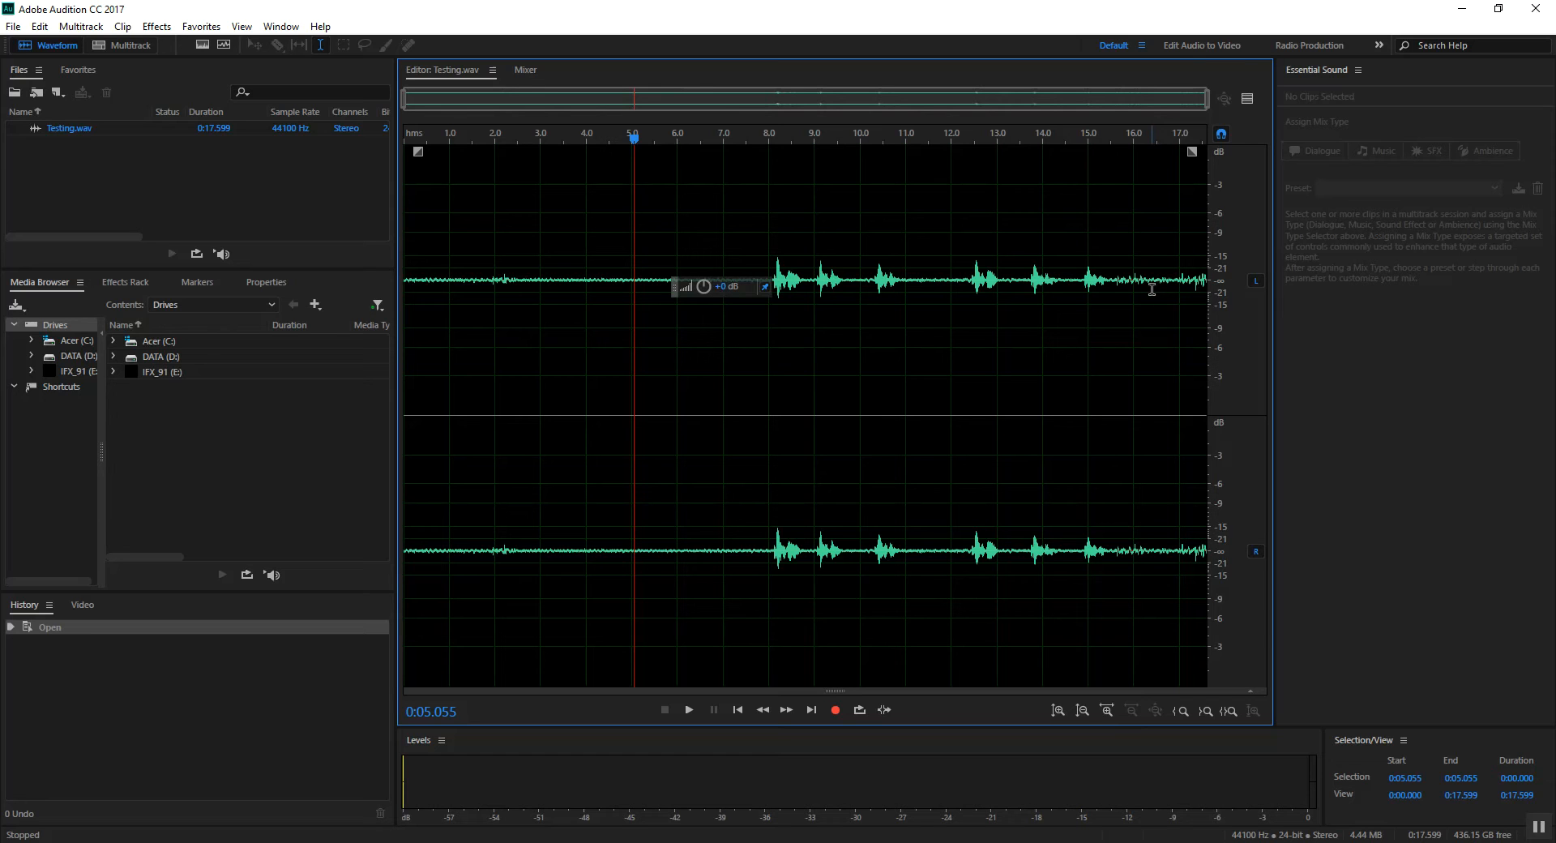
- Show the spectral frequency display and play the recording from about 5 seconds into the first loud bursts
click(202, 47)
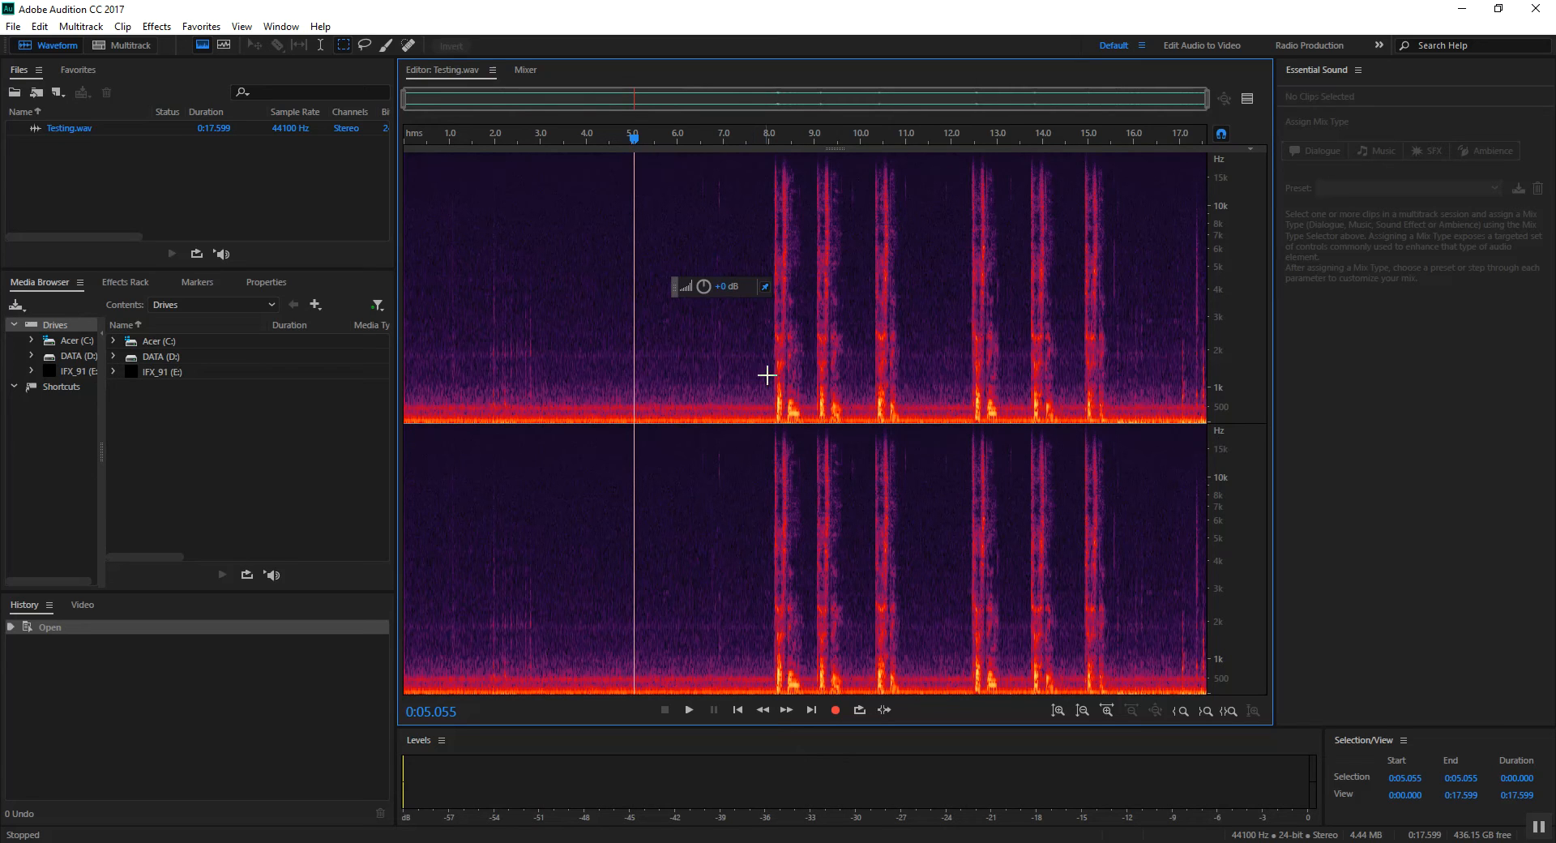
key(space)
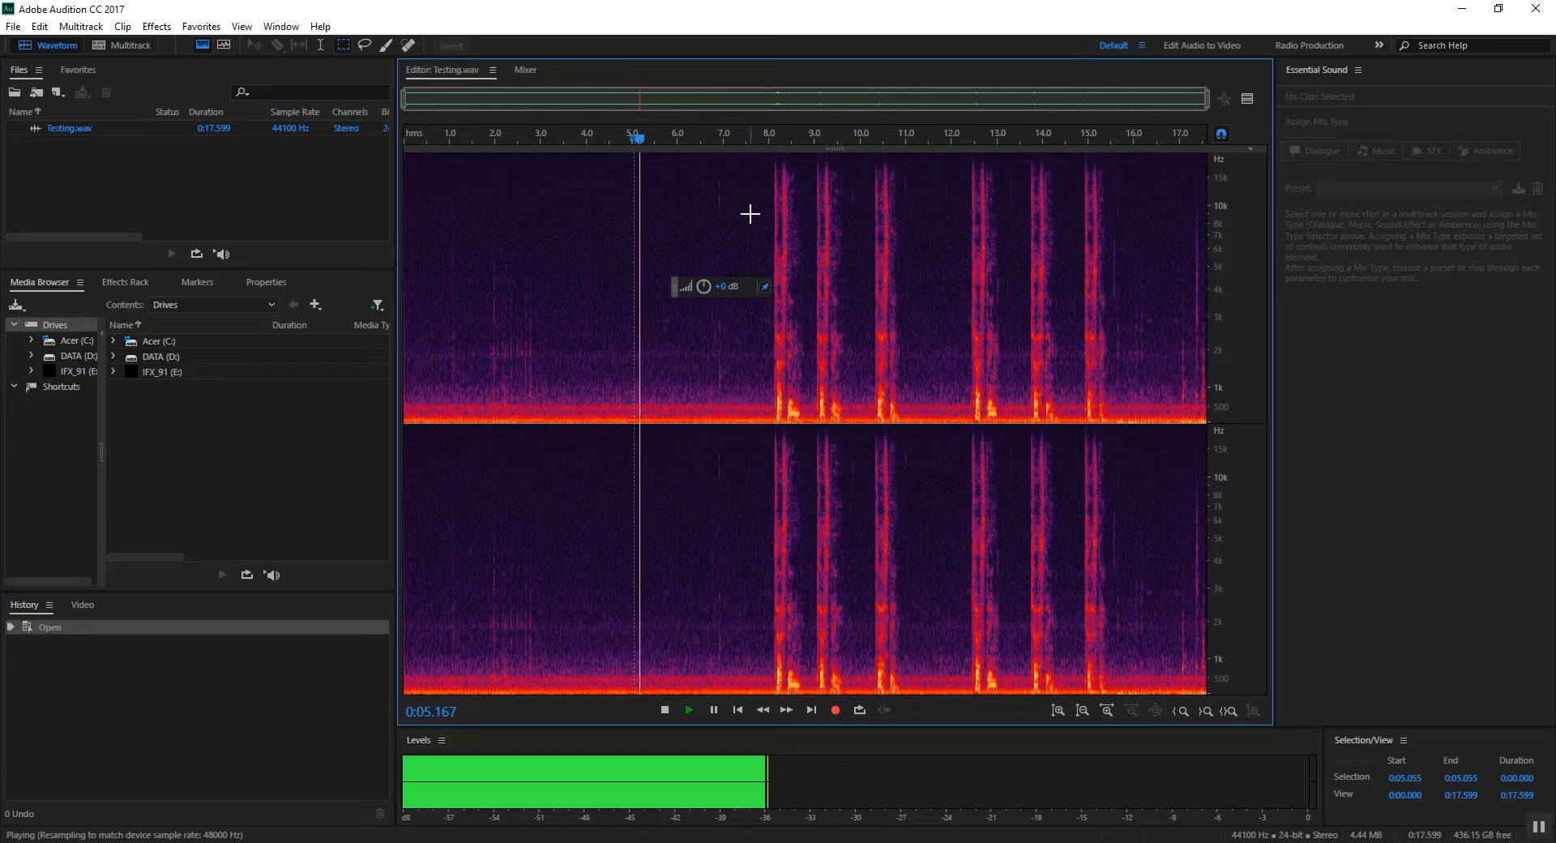
key(space)
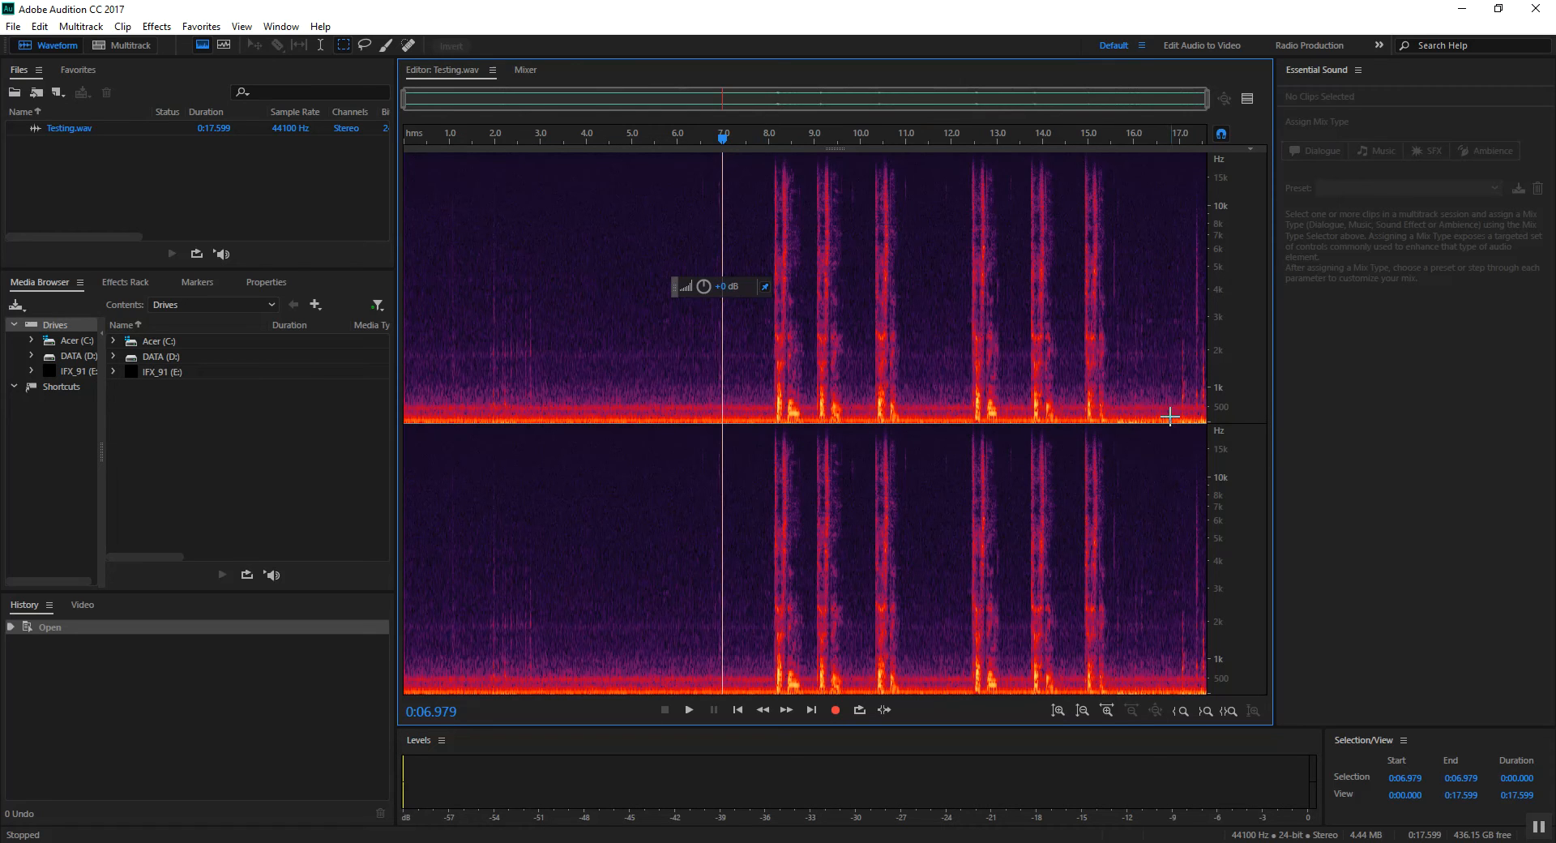
key(space)
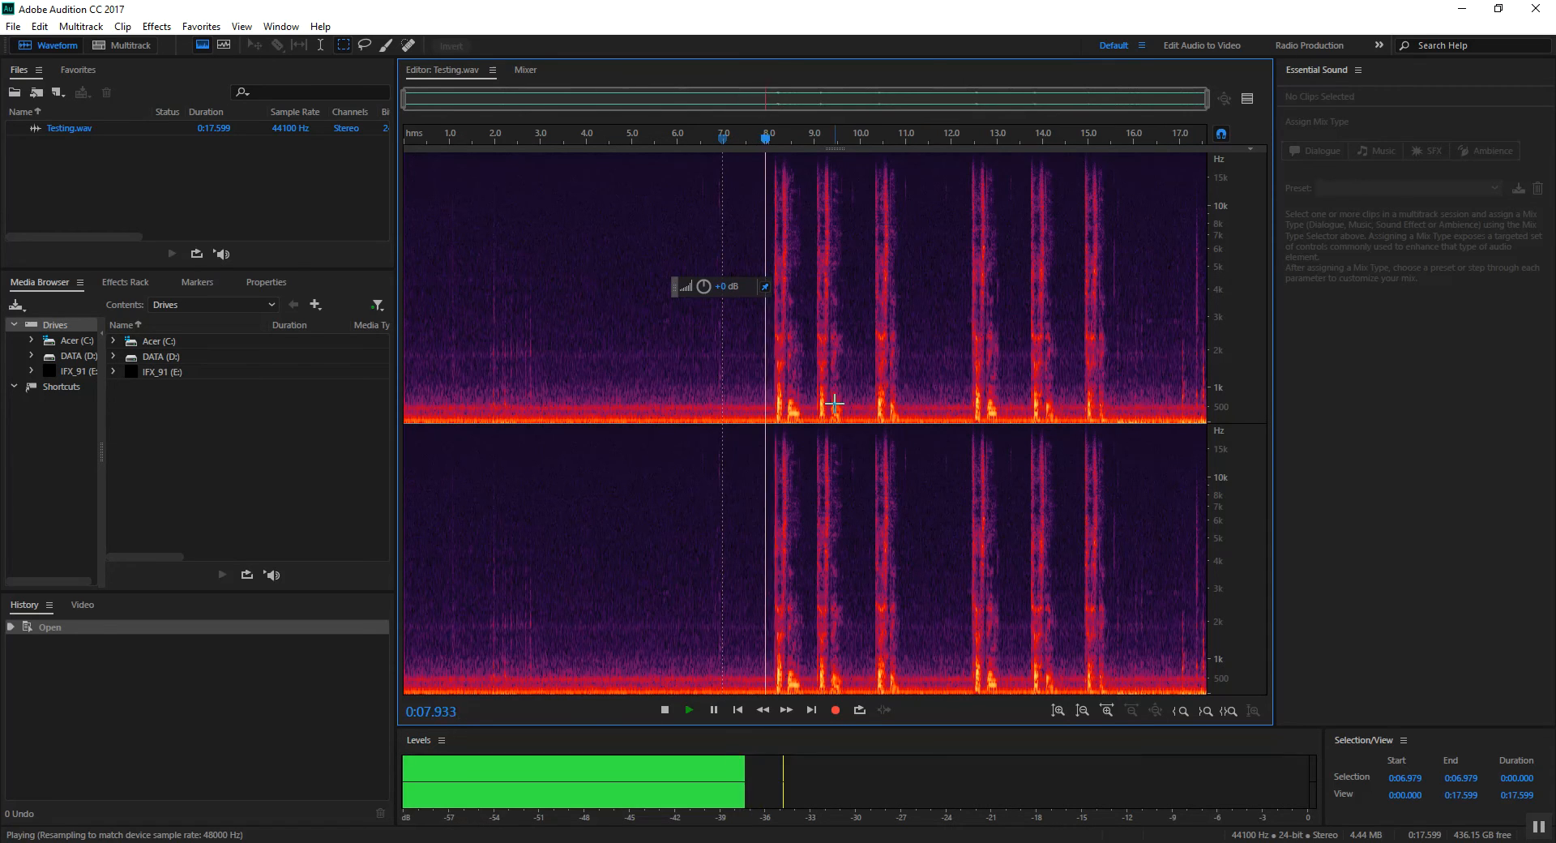
key(space)
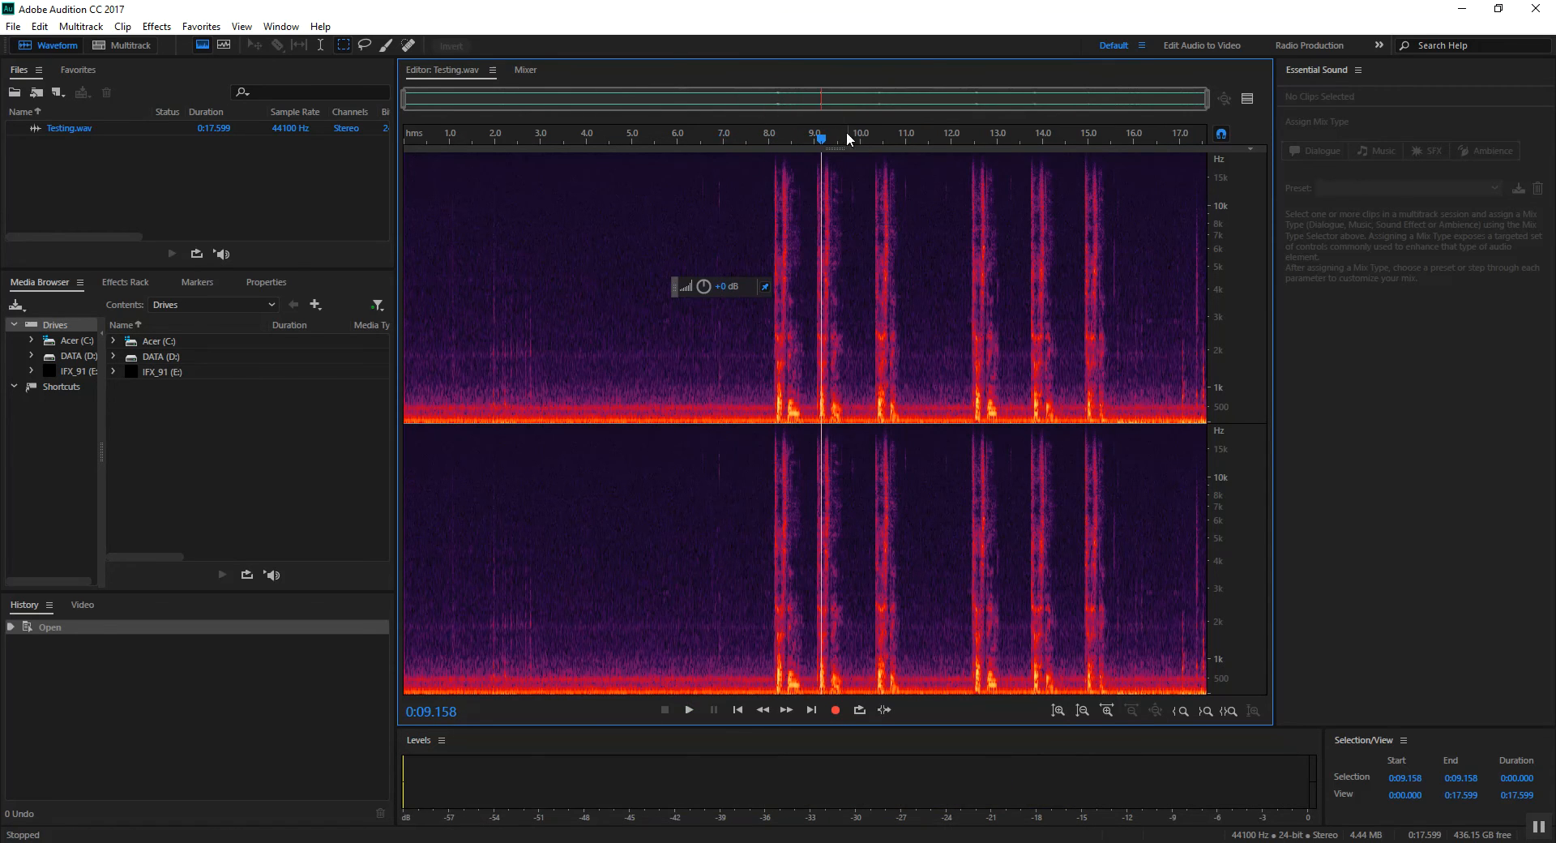
- Select the noise-only section from about 3.7 to 5.9 seconds and capture it as the noise print
drag(822, 140, 606, 139)
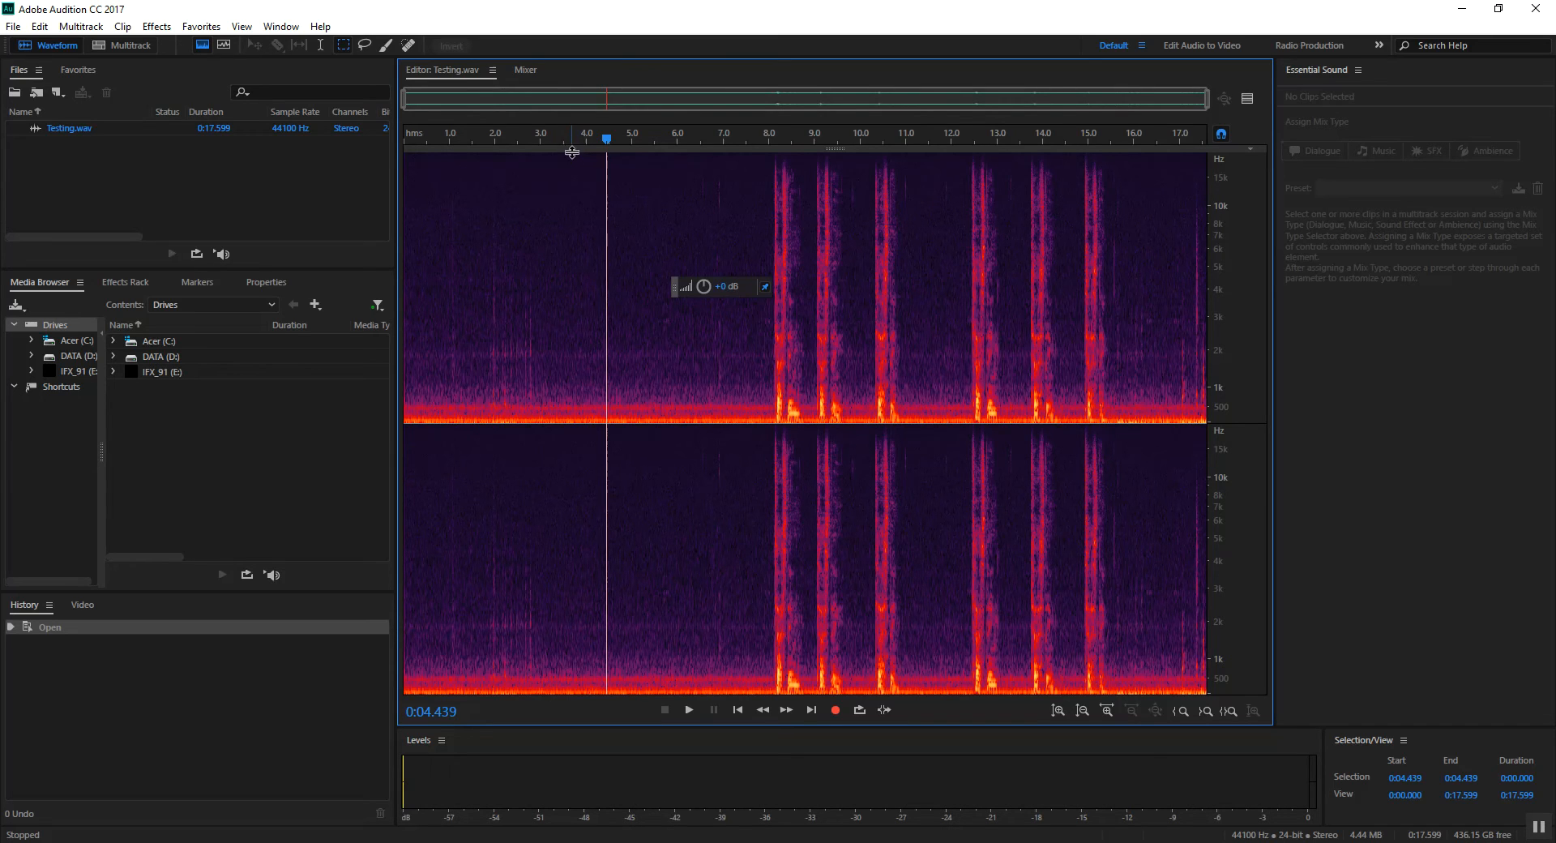
drag(572, 152, 671, 436)
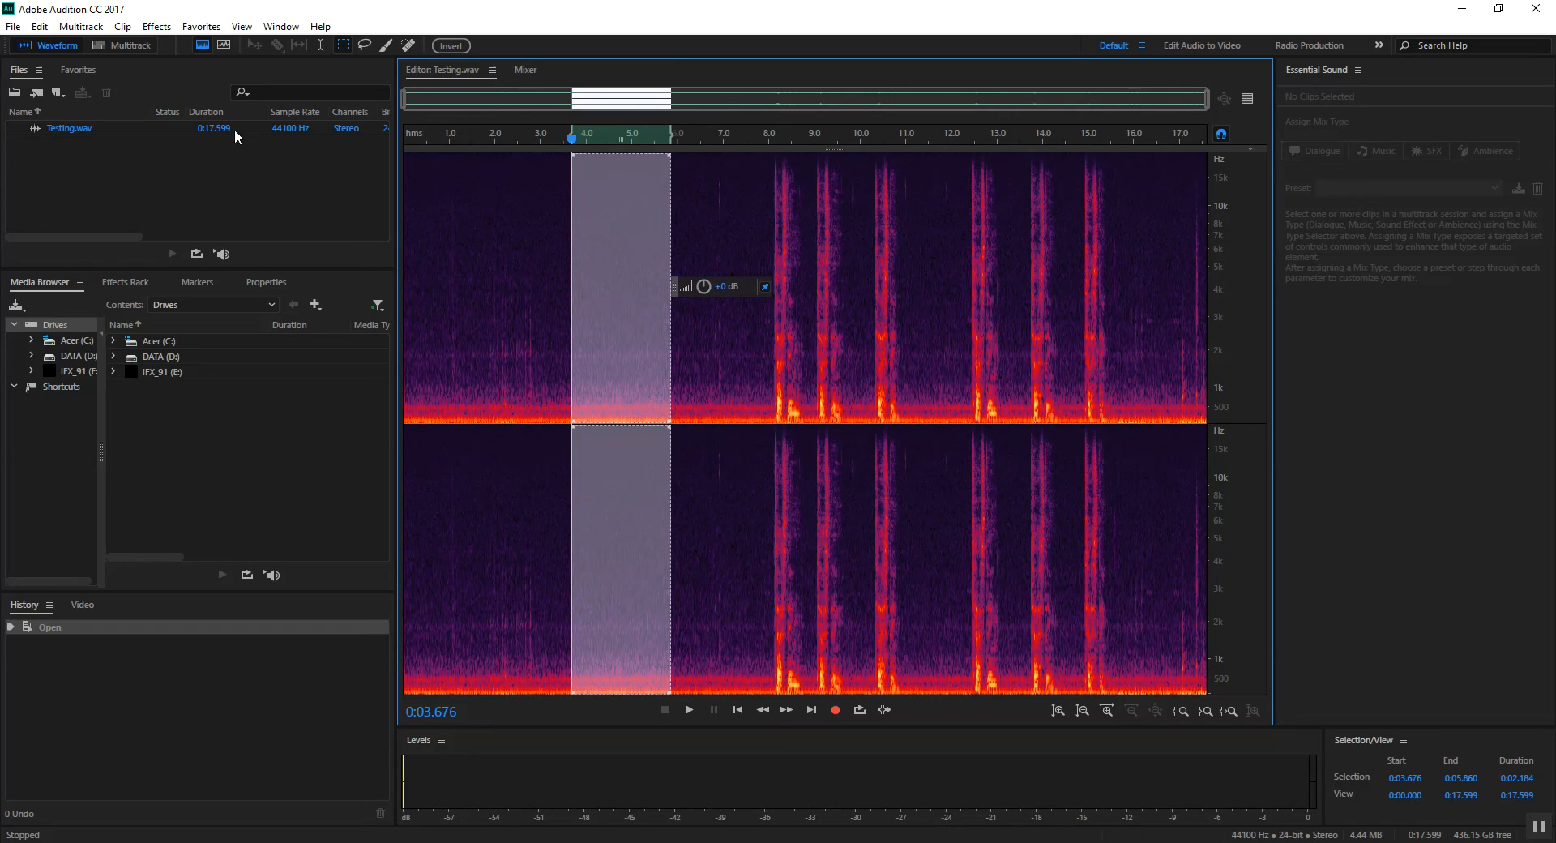
click(156, 26)
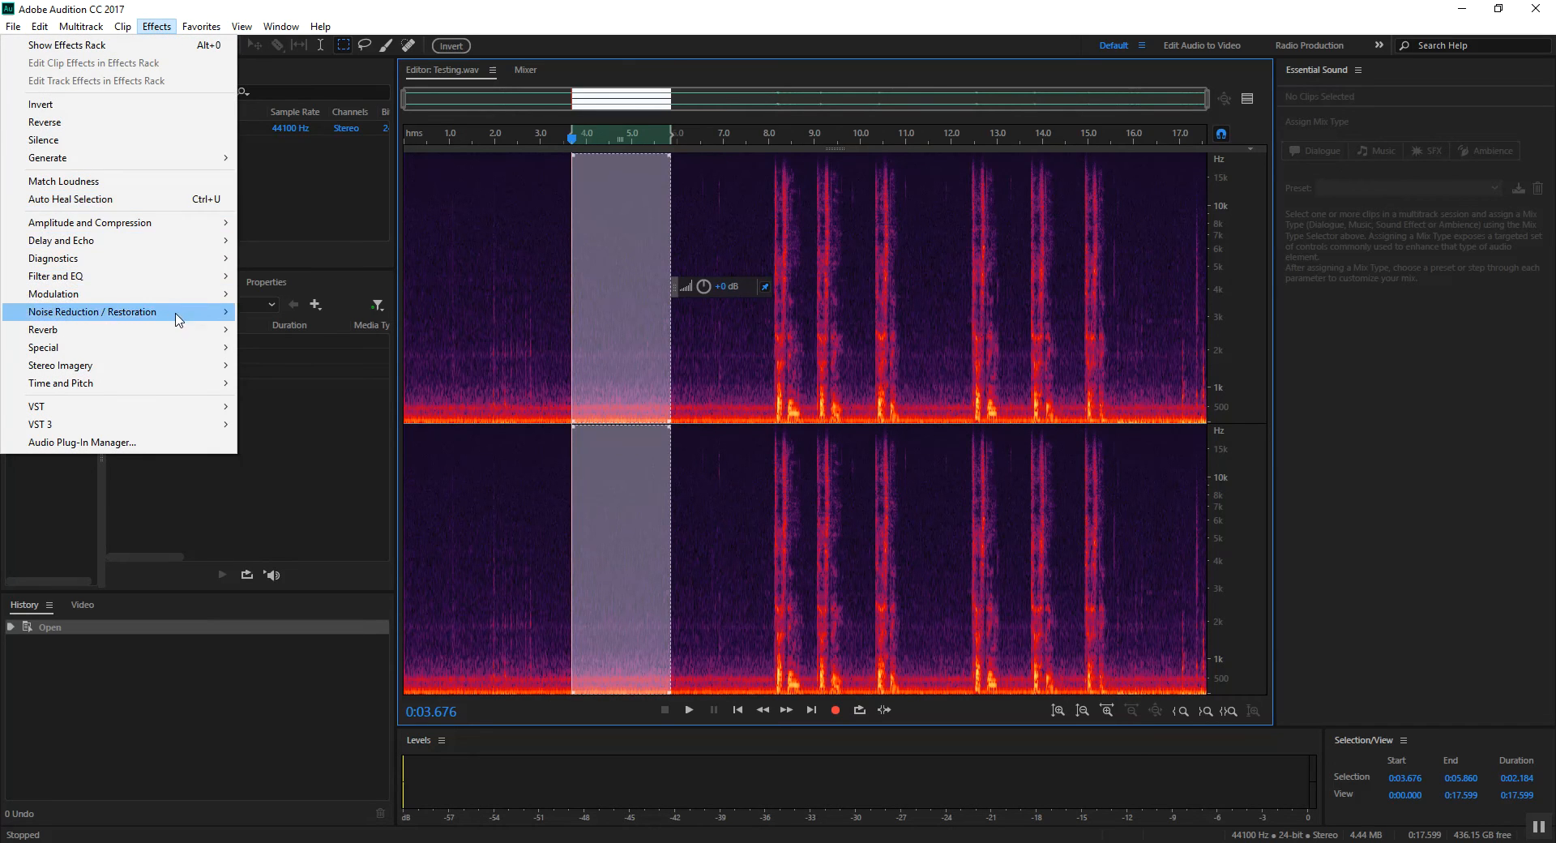
mouse_move(177, 316)
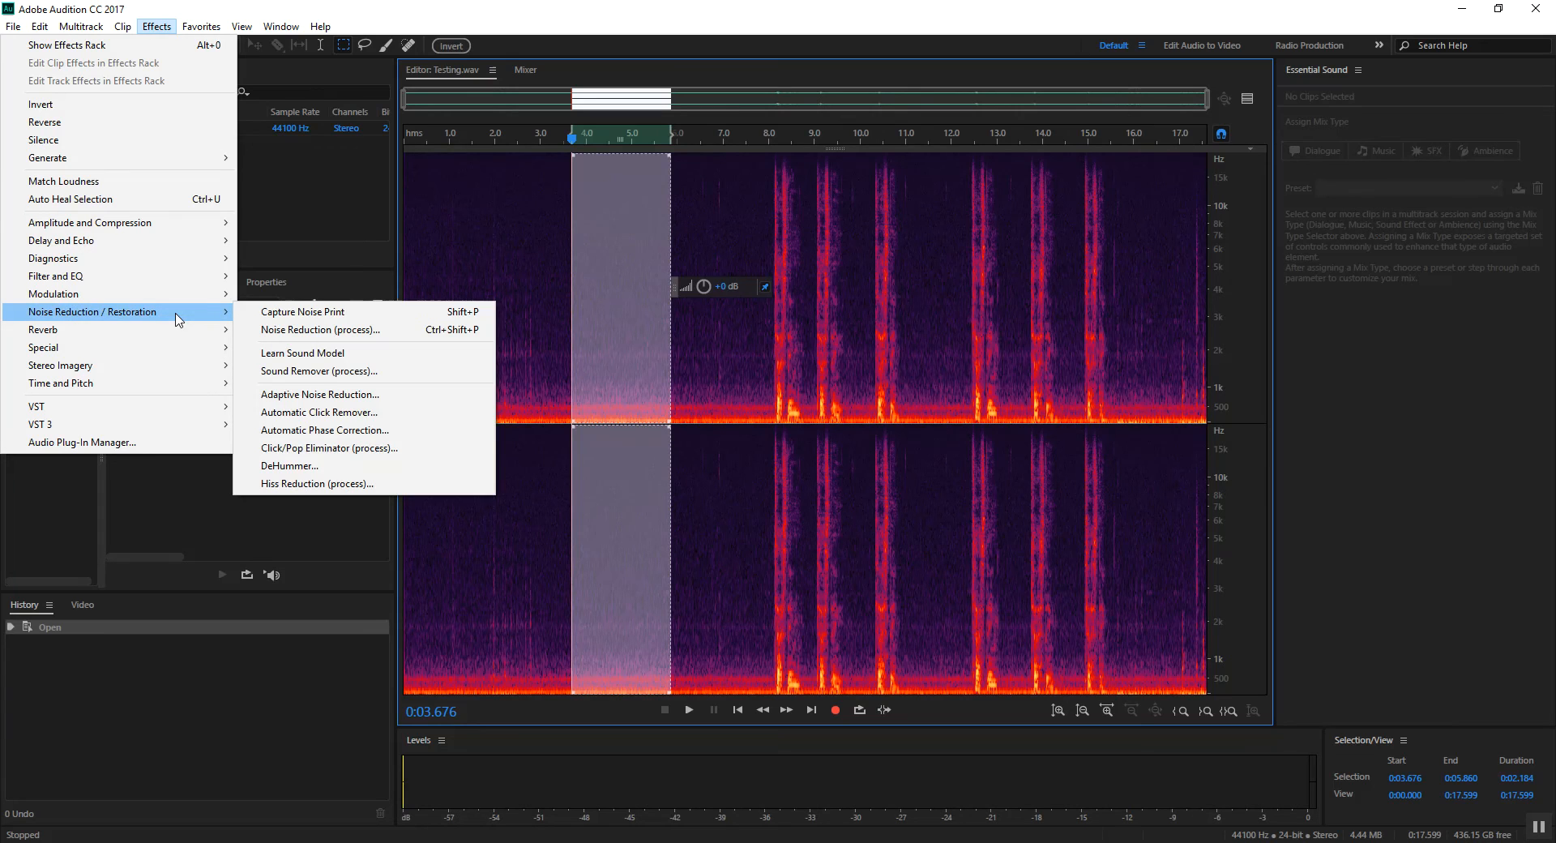
click(276, 315)
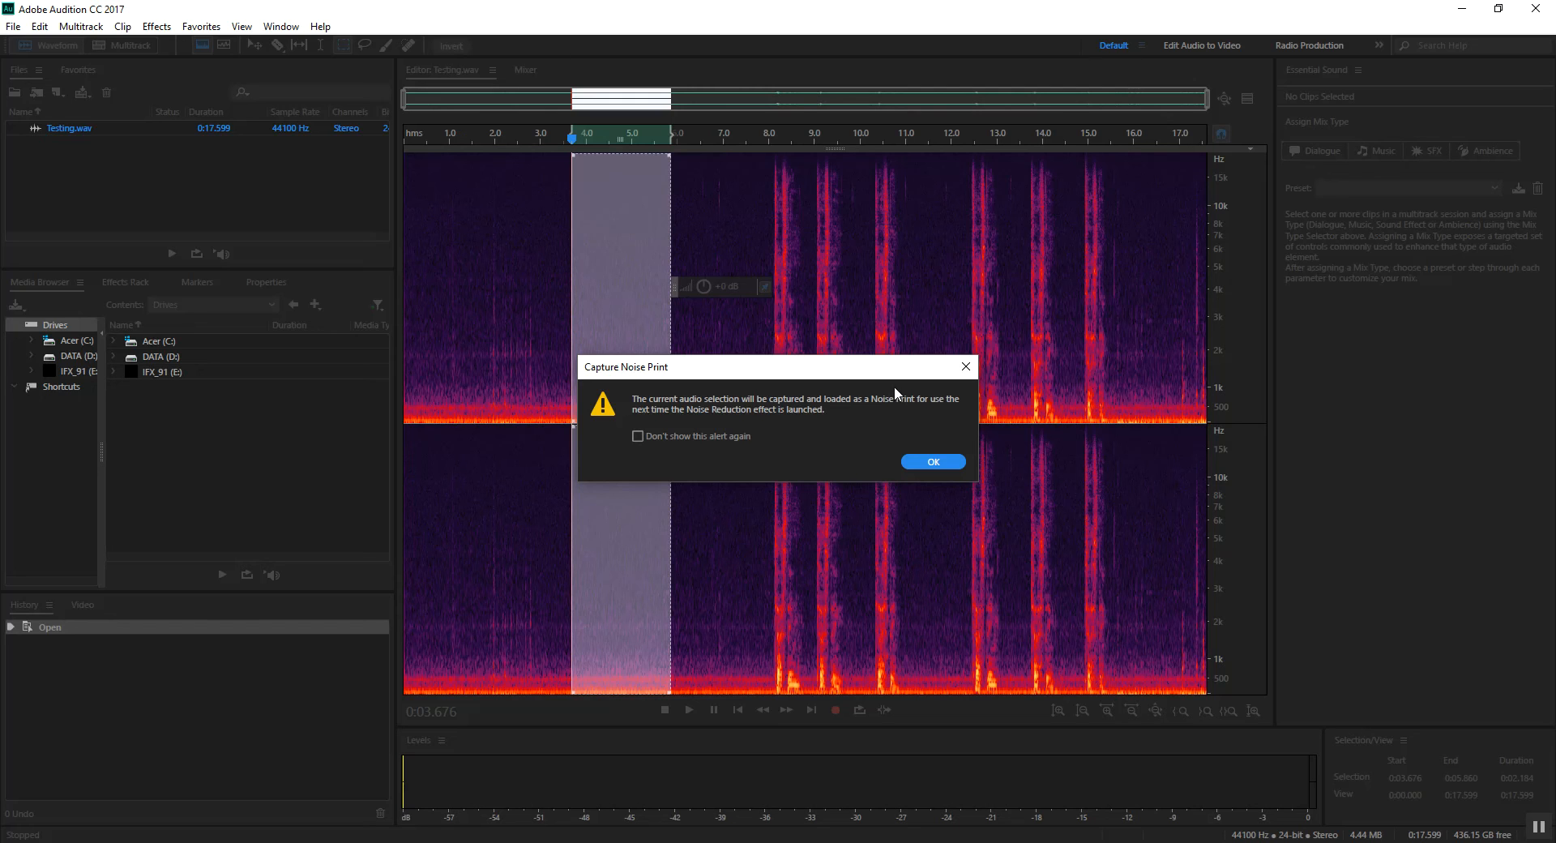
click(934, 462)
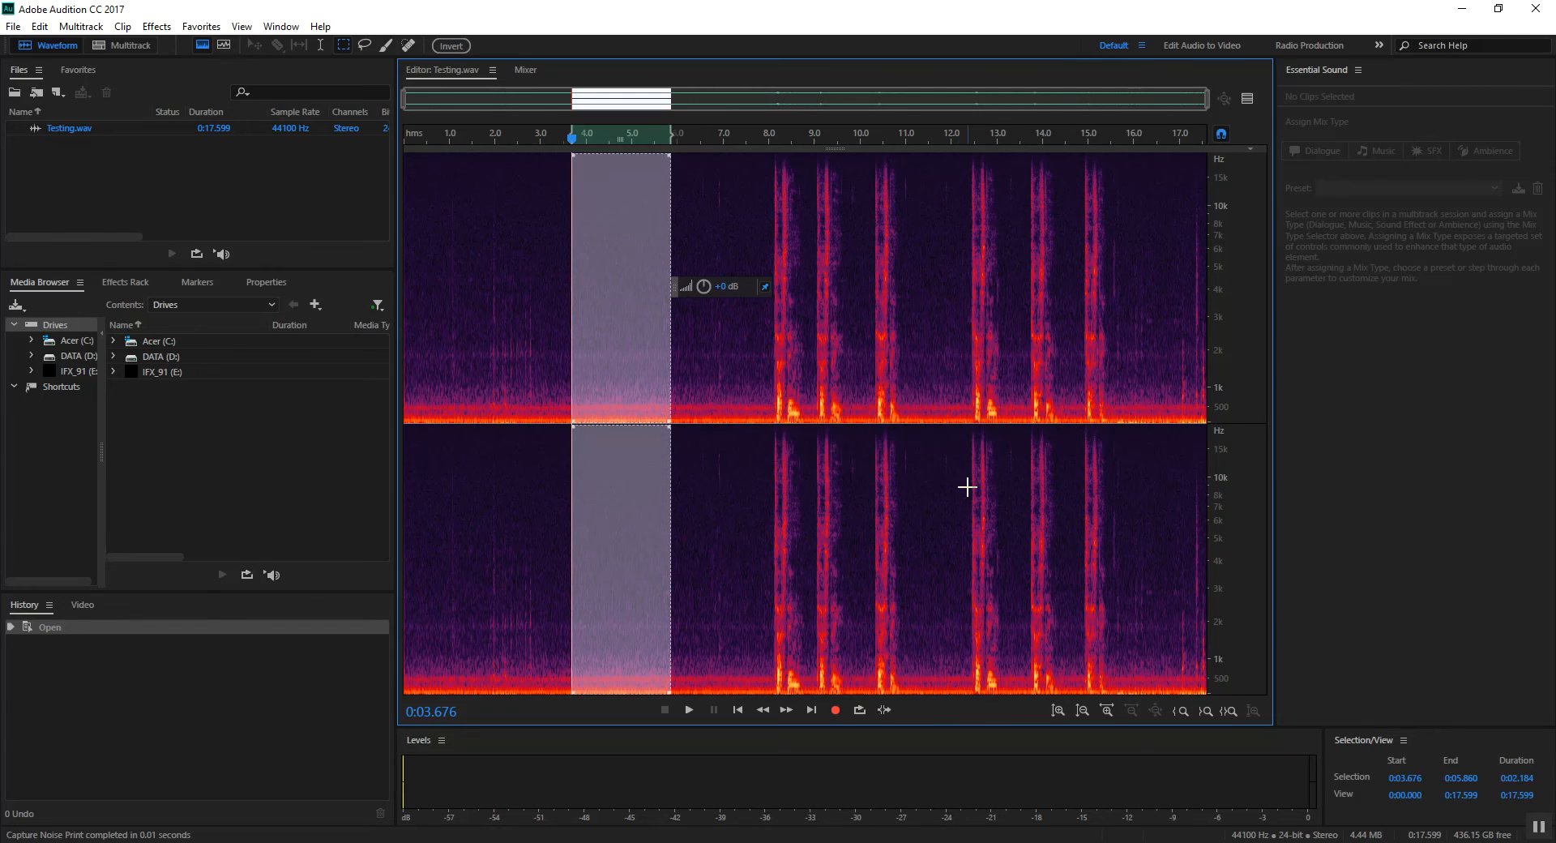
- Clear the time selection, open the Noise Reduction (process) effect with the (Default) preset, and preview it from about 8.6 seconds
click(794, 341)
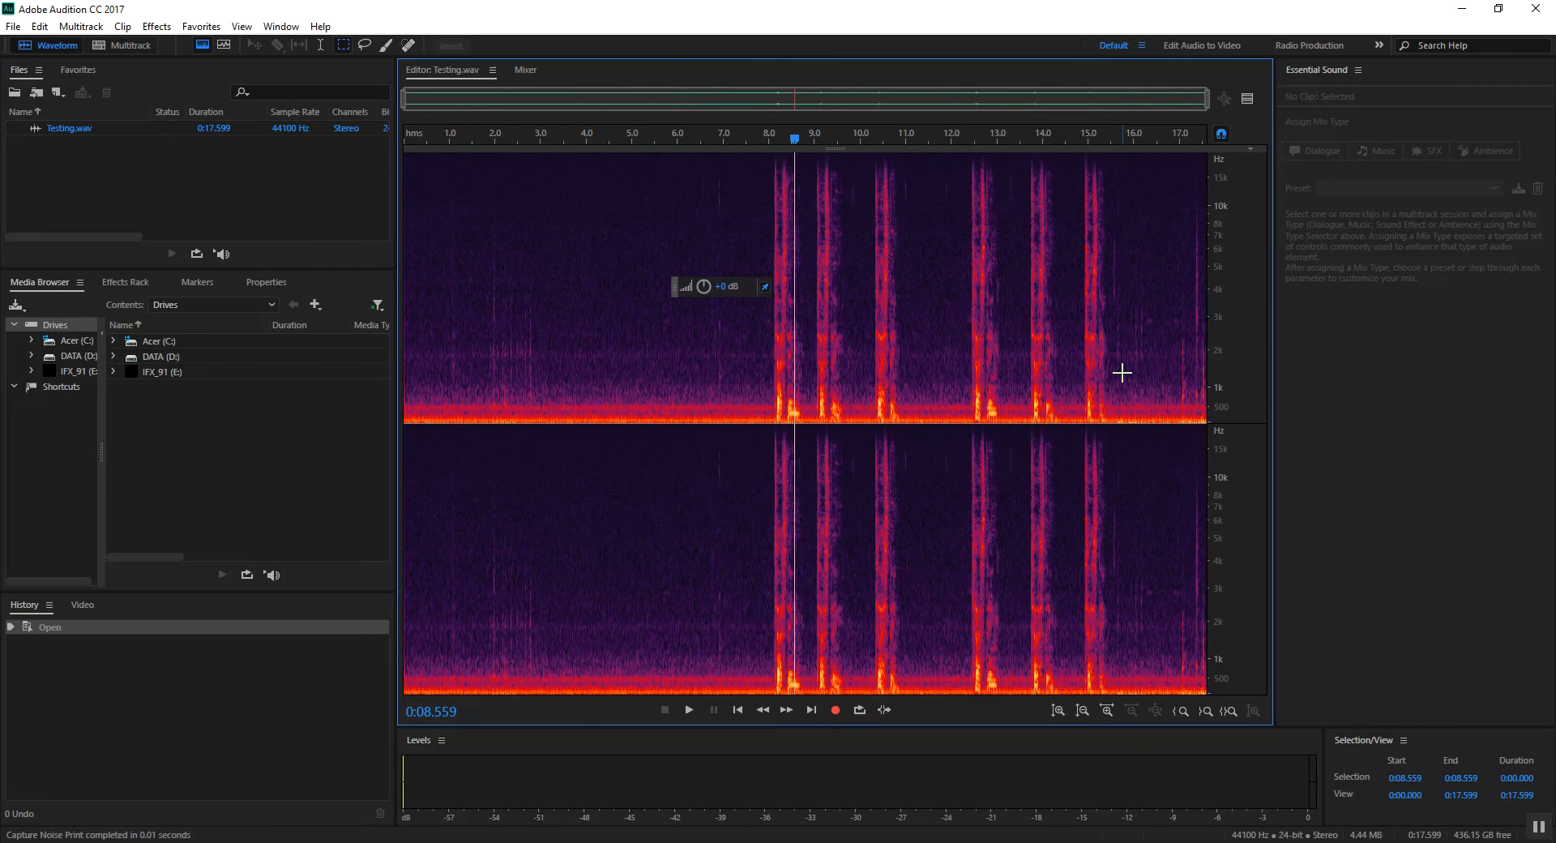
click(159, 26)
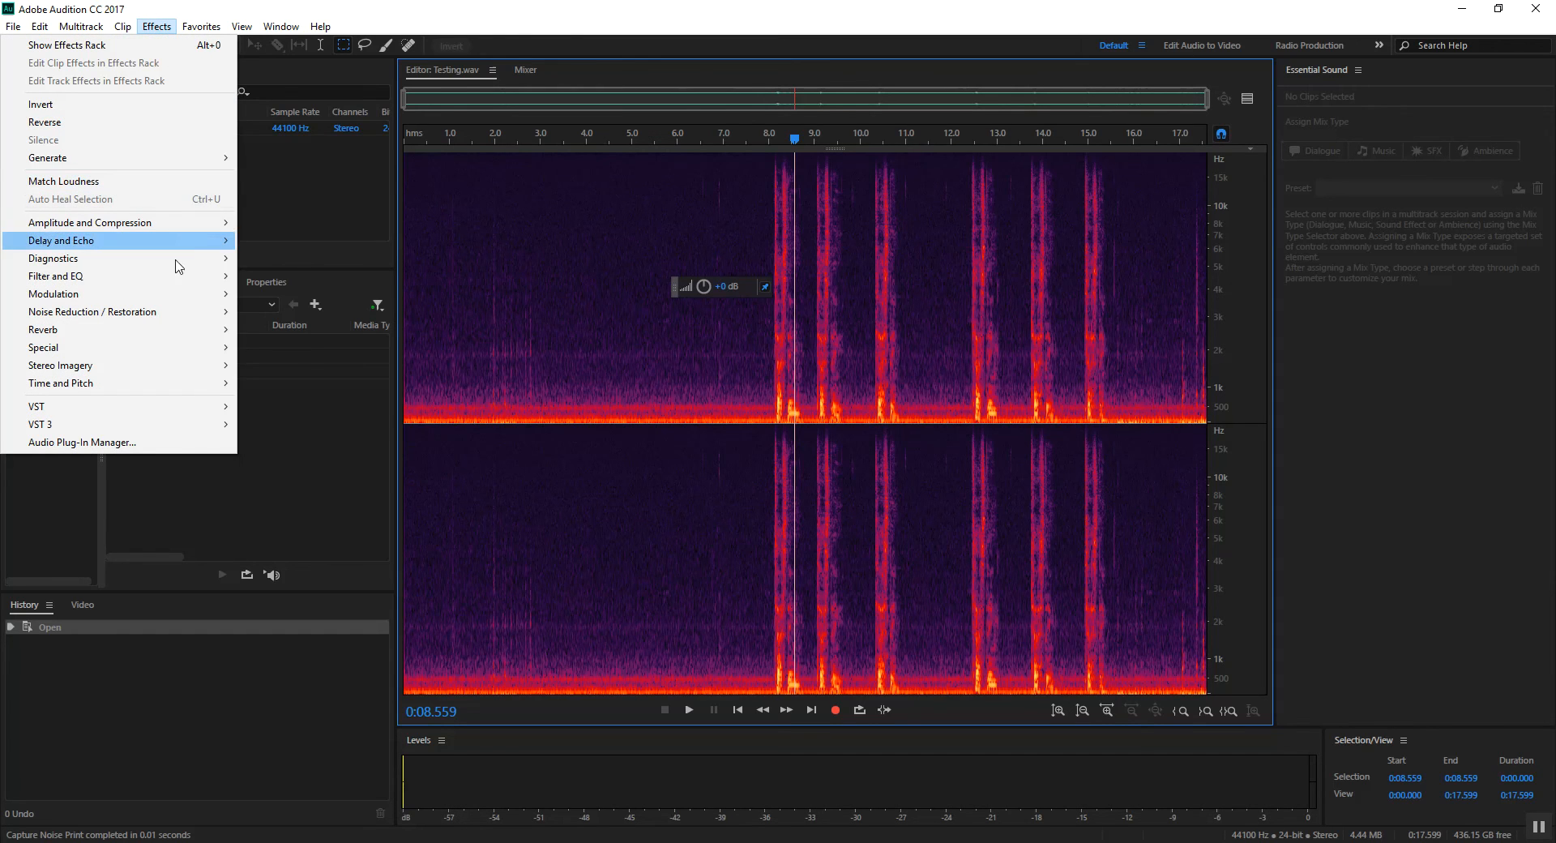
mouse_move(114, 313)
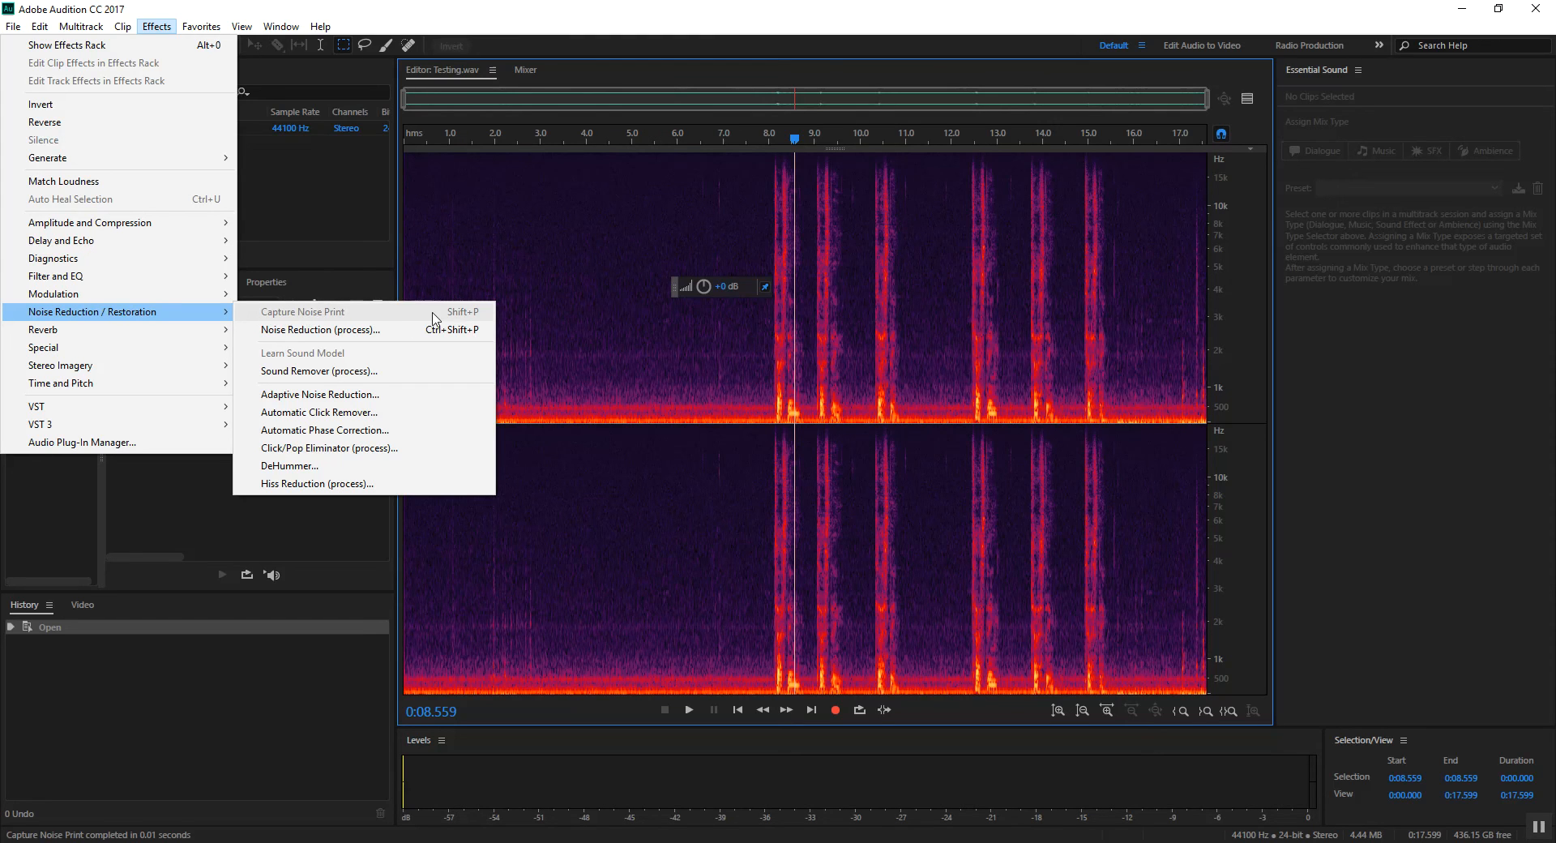
click(352, 337)
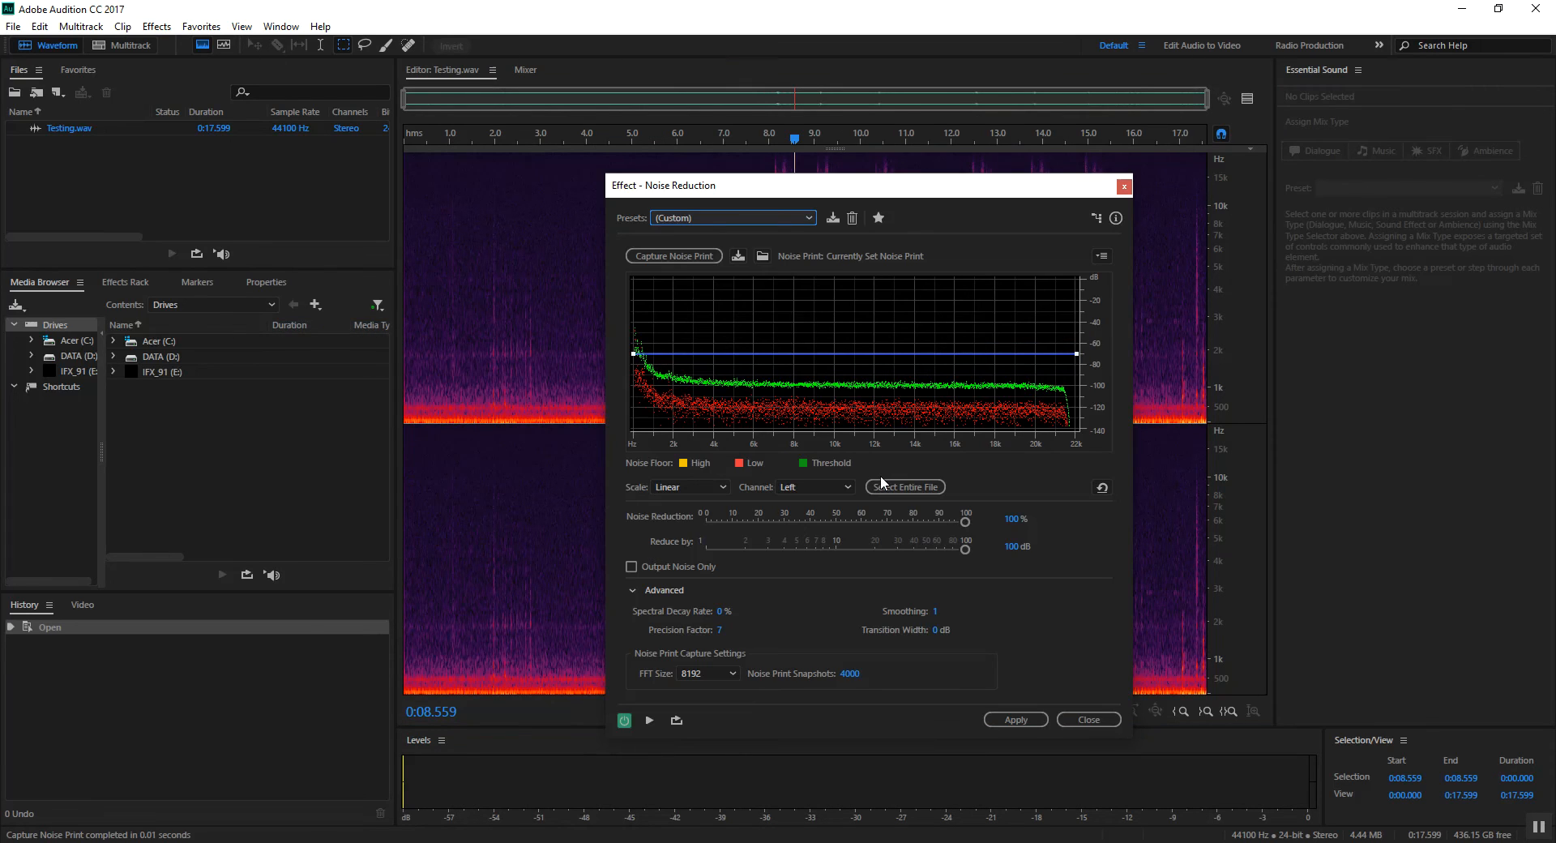
click(808, 217)
click(698, 236)
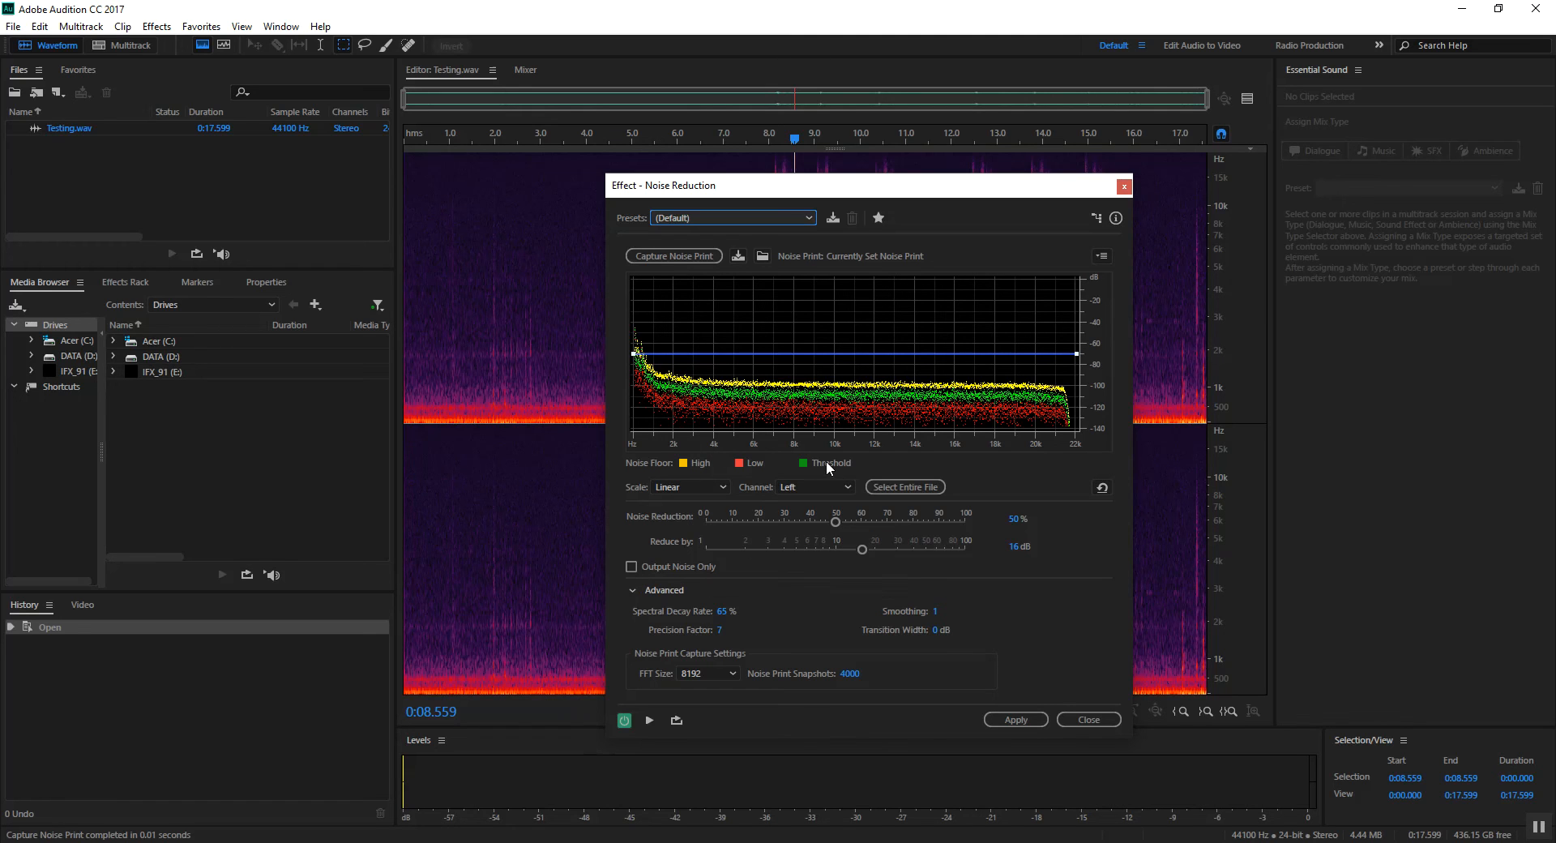
key(space)
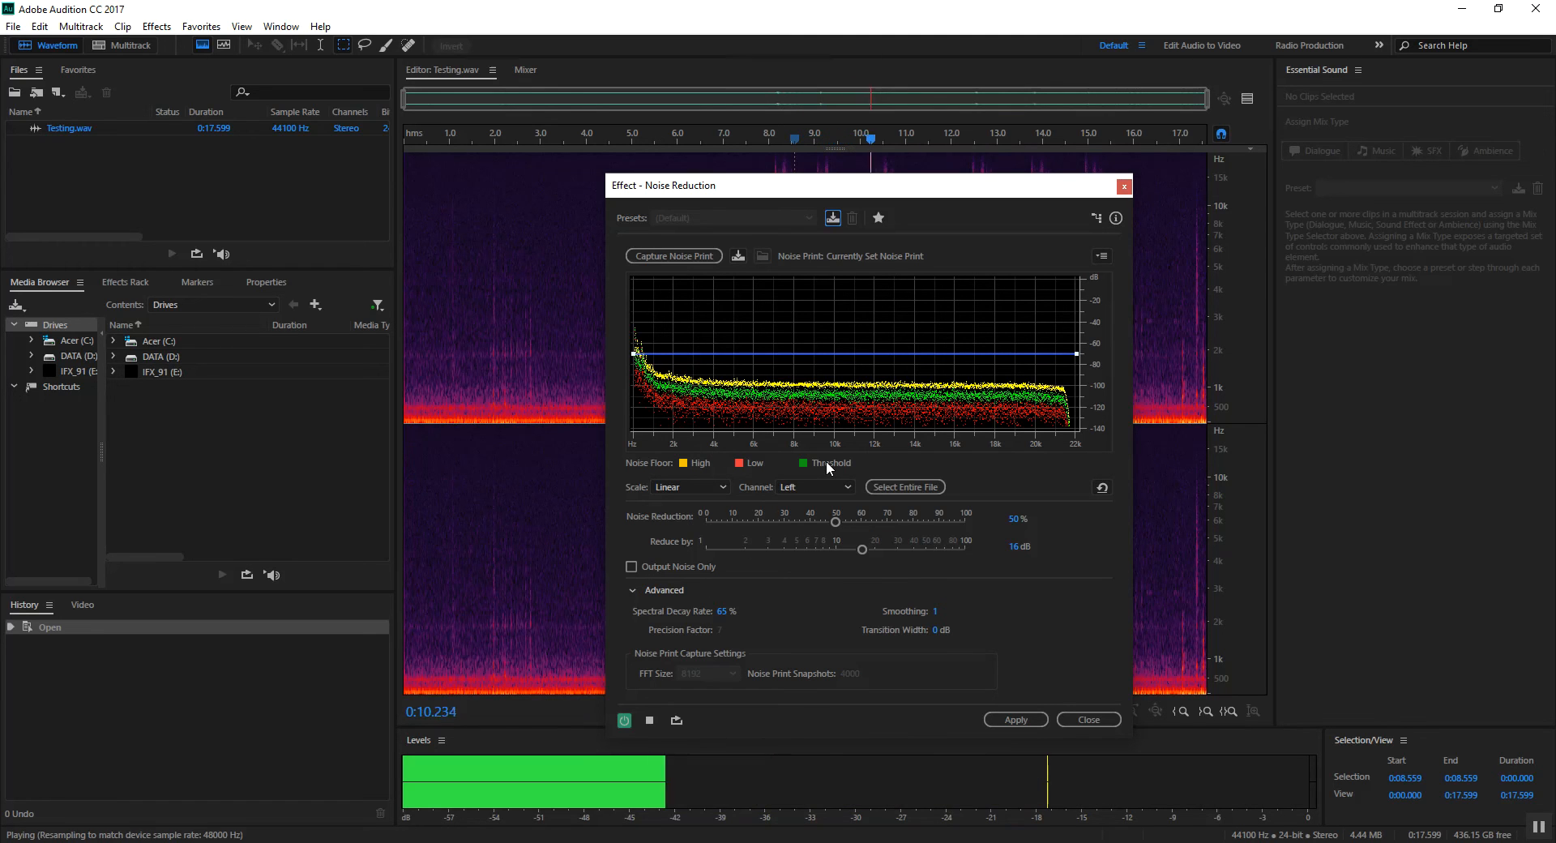
key(space)
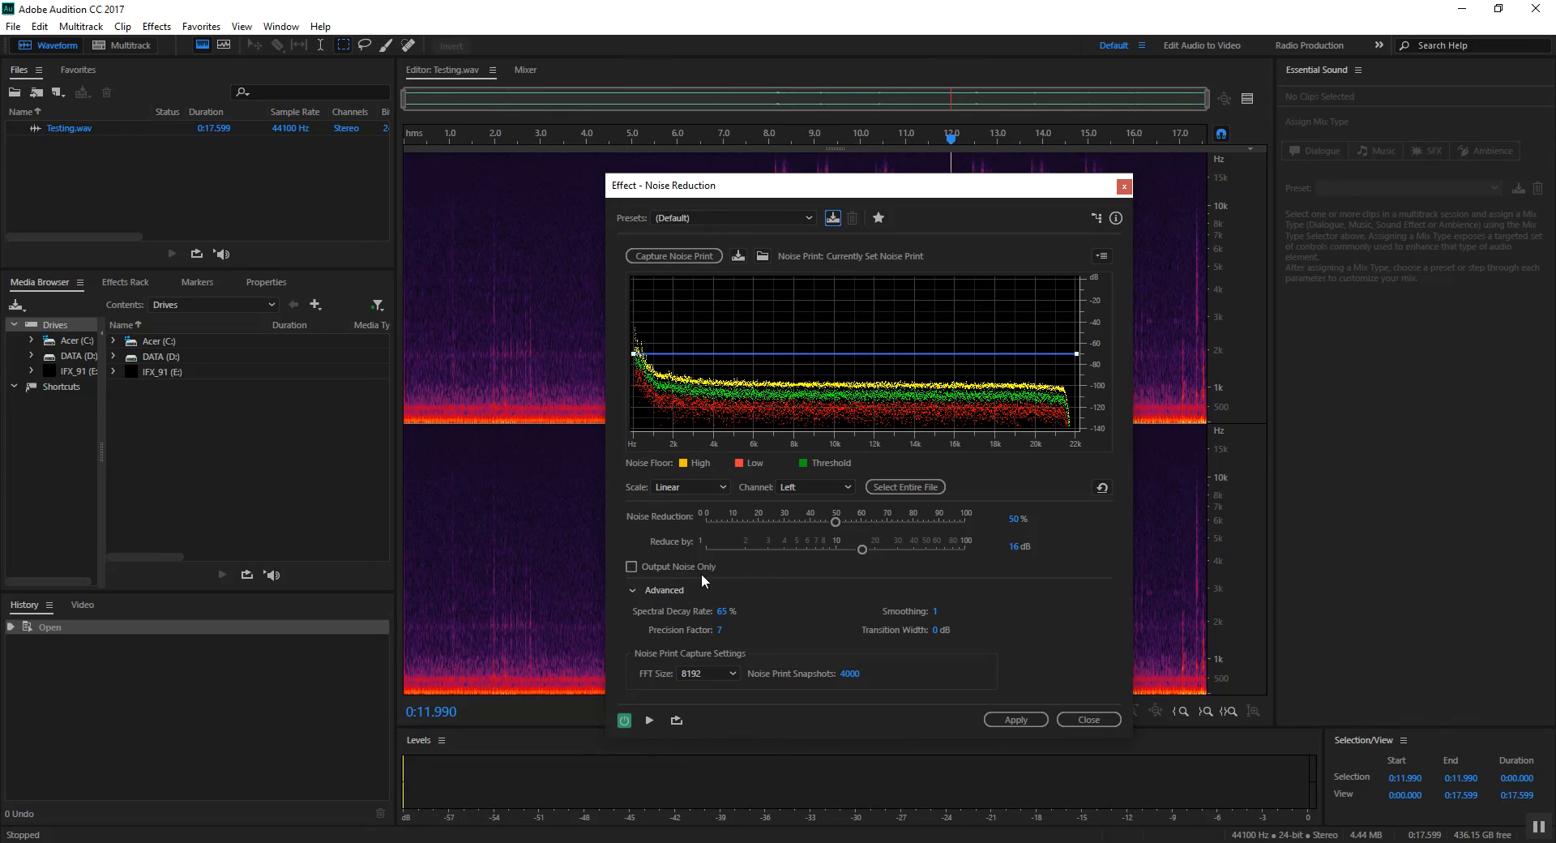
- Preview only the removed noise from about 7 seconds with Output Noise Only enabled, and disable that option again
click(632, 567)
drag(951, 139, 723, 138)
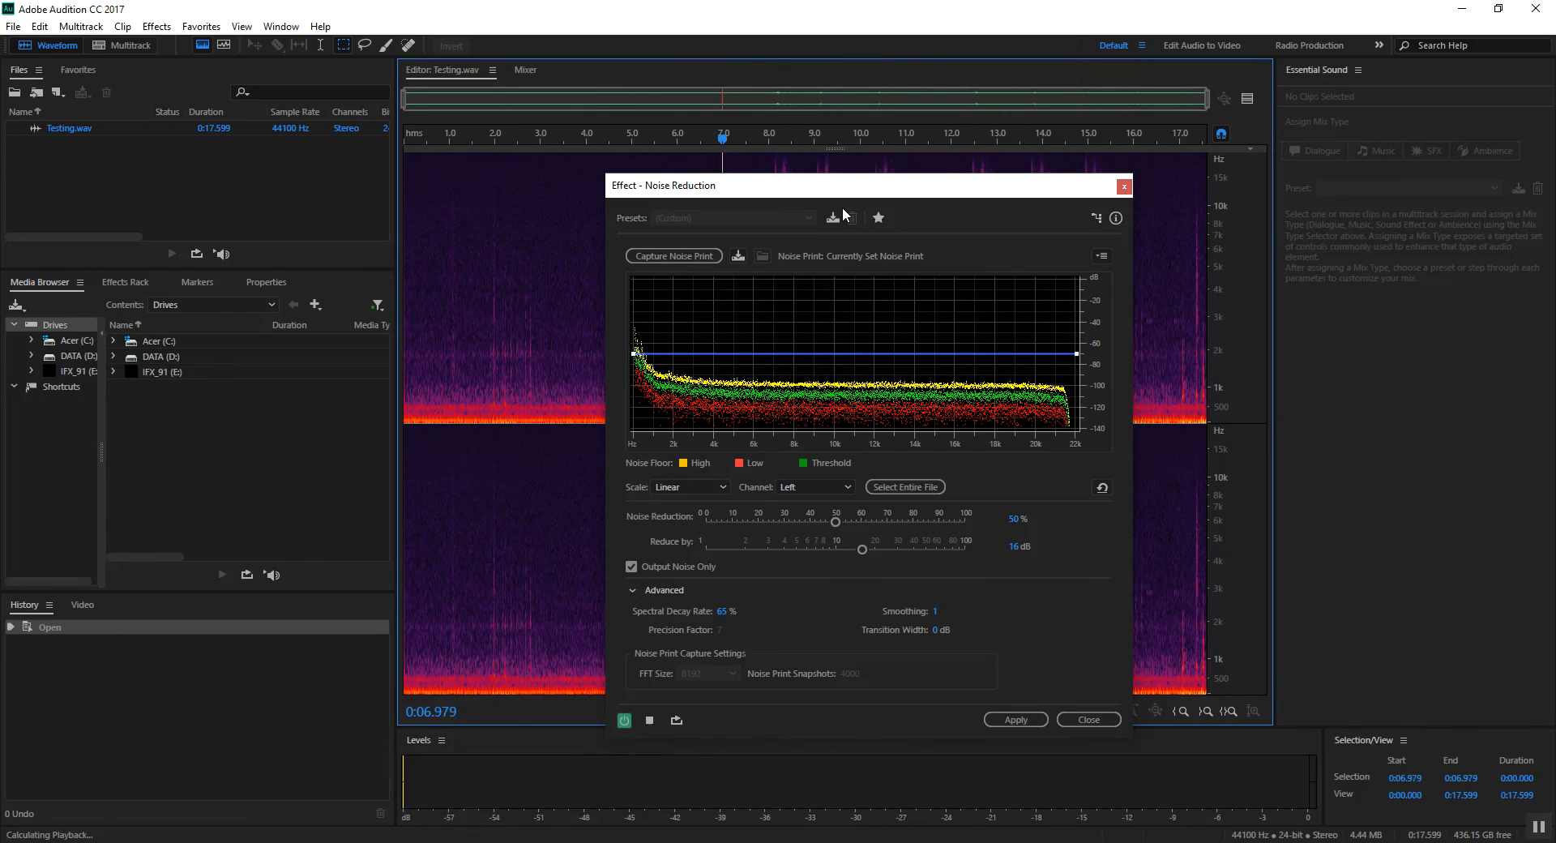
key(space)
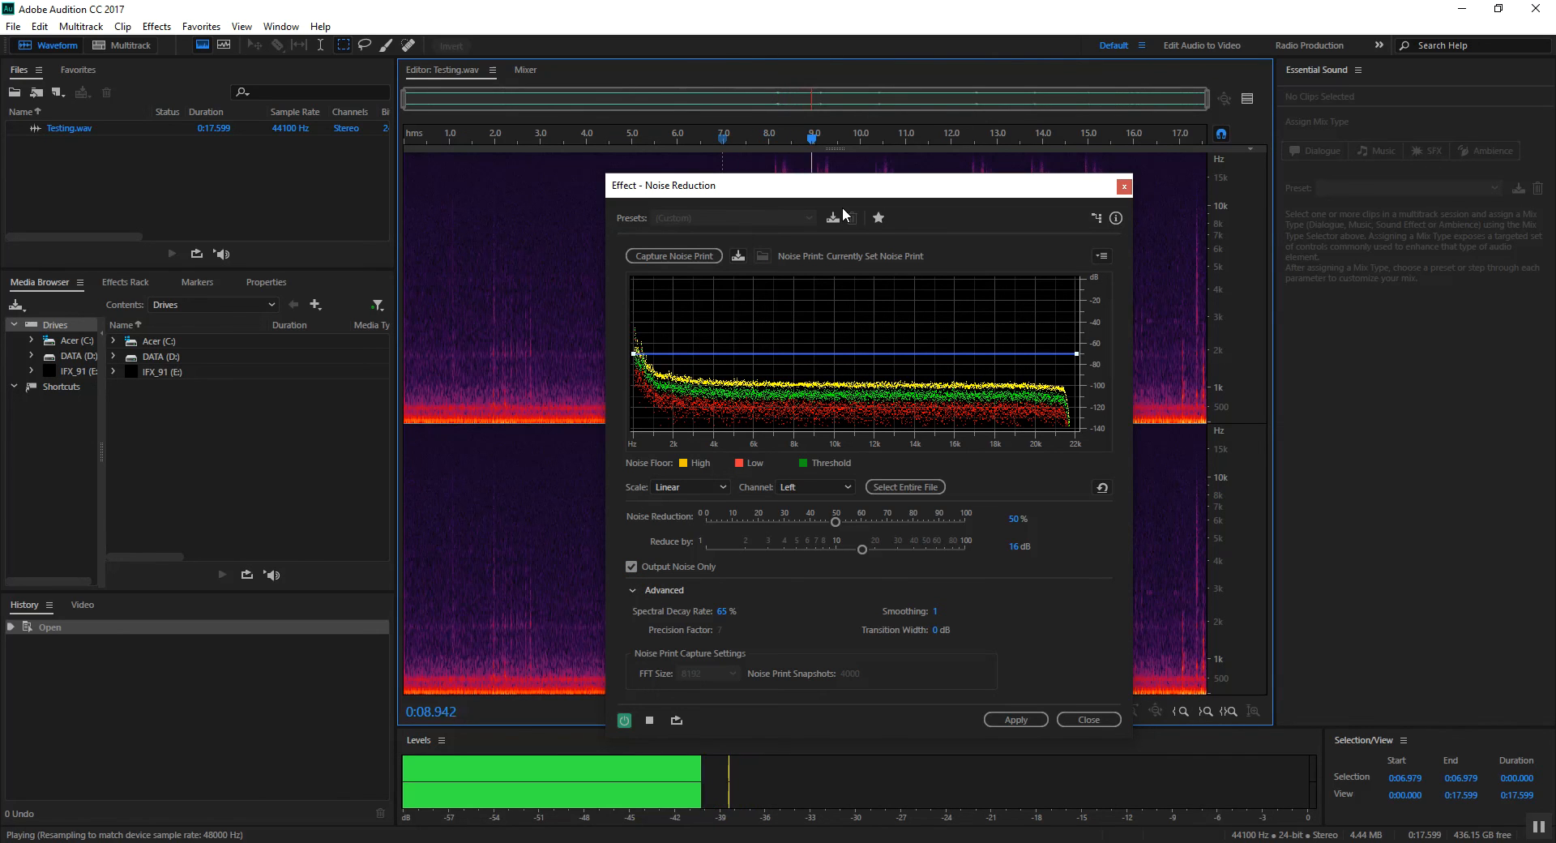
key(space)
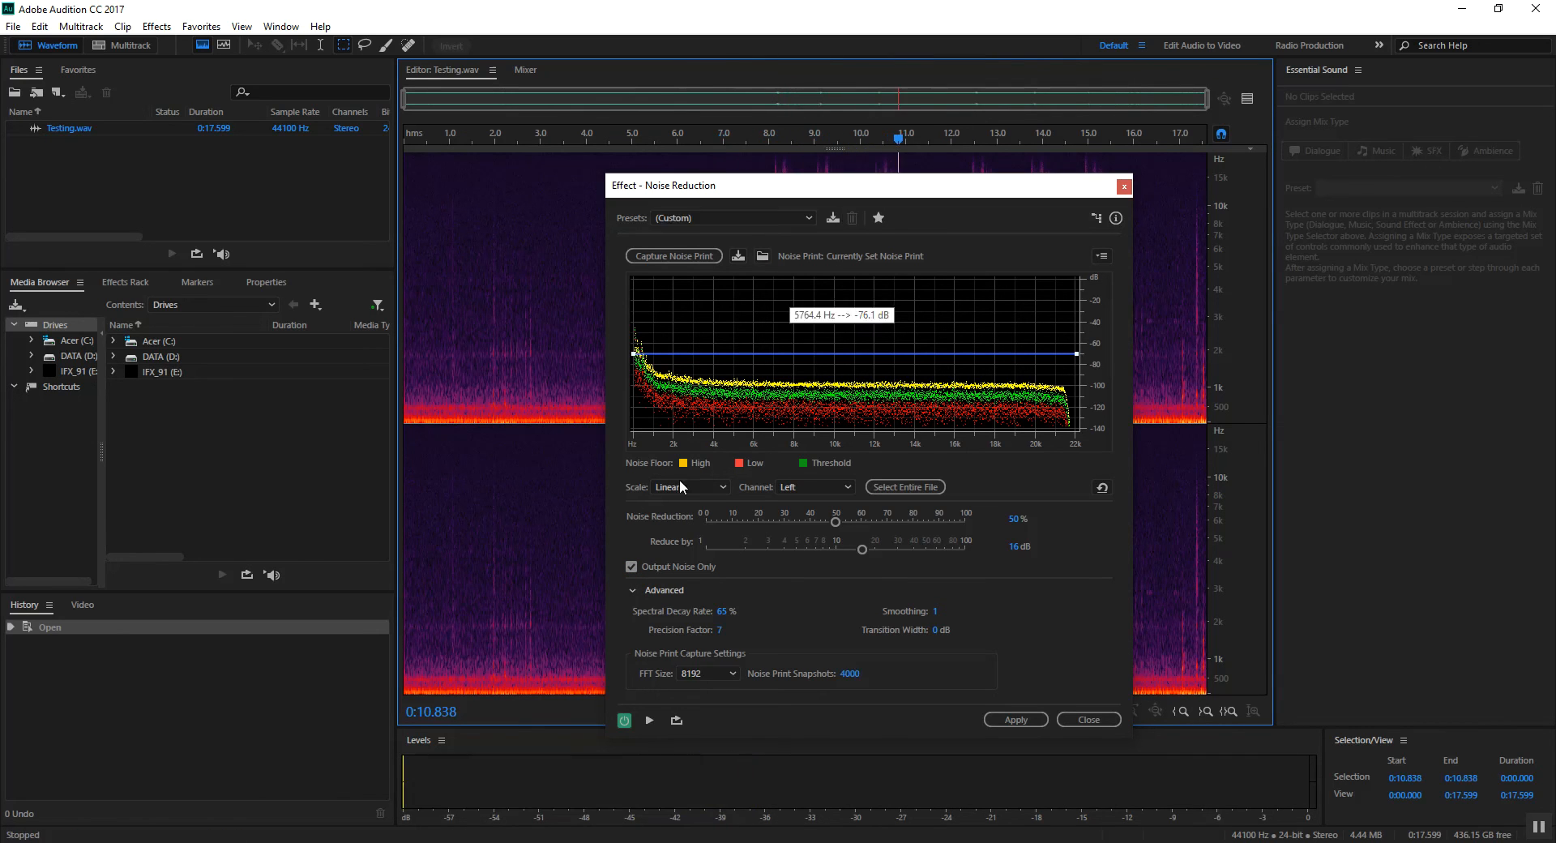
click(632, 567)
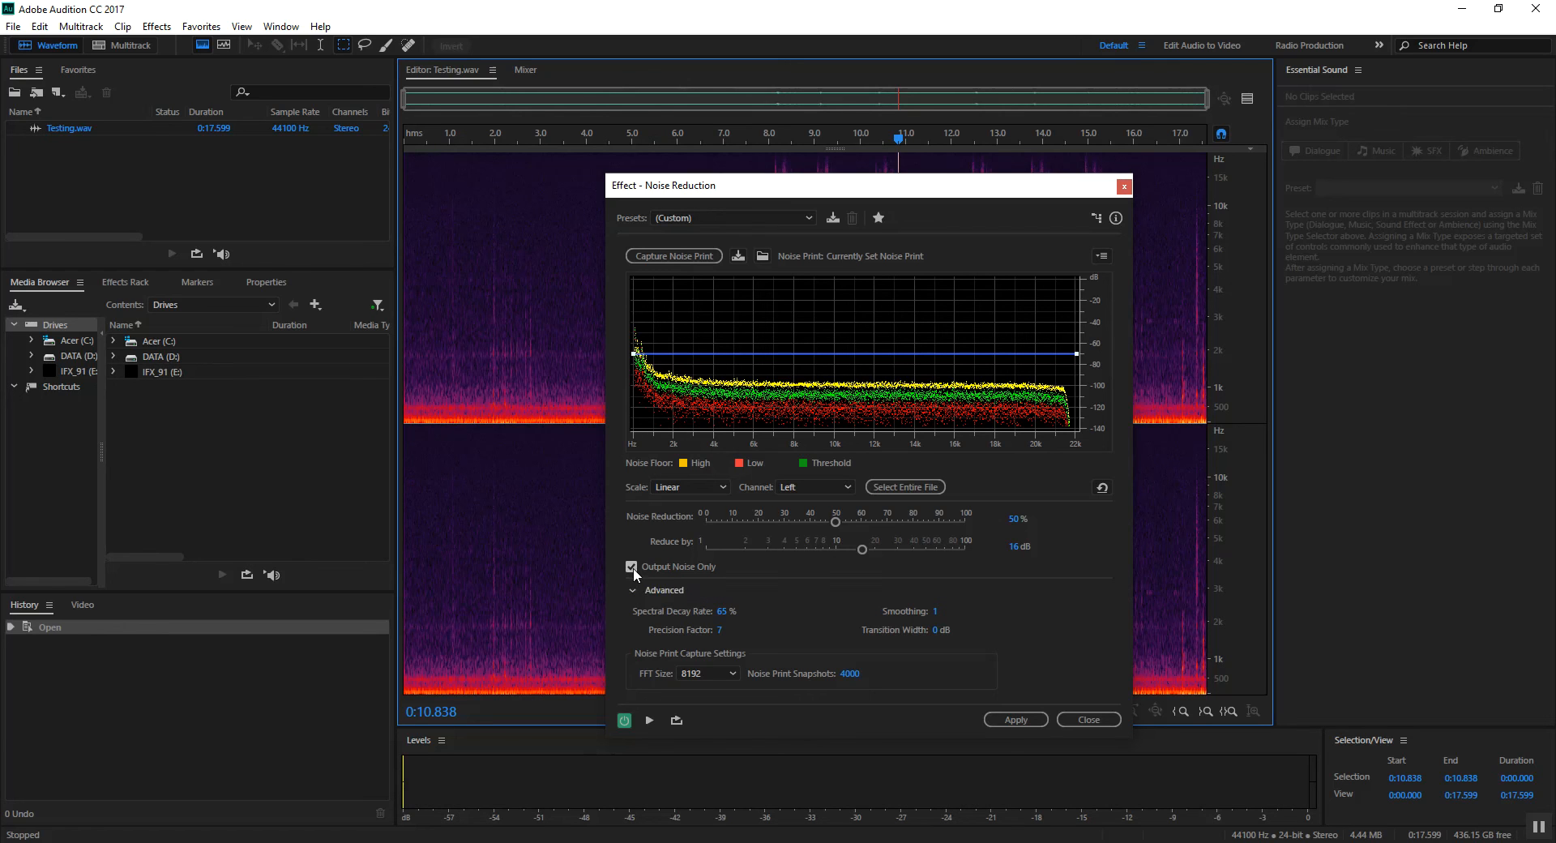
click(632, 566)
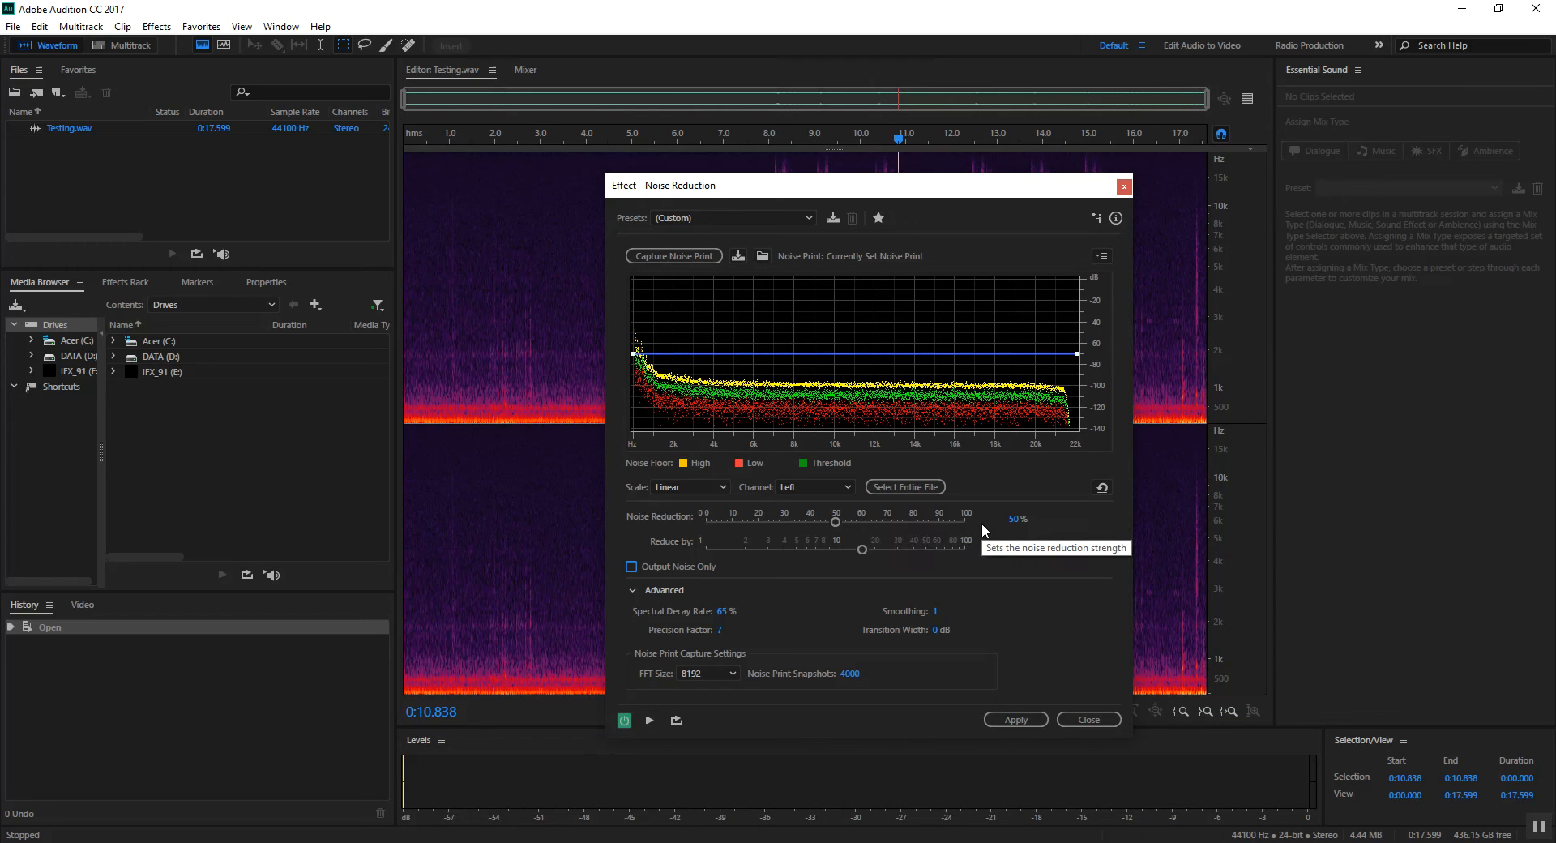
- Set Noise Reduction to 100% and Reduce by to 100 dB, and preview the result from about 5.5 seconds through the speech
drag(836, 522, 984, 535)
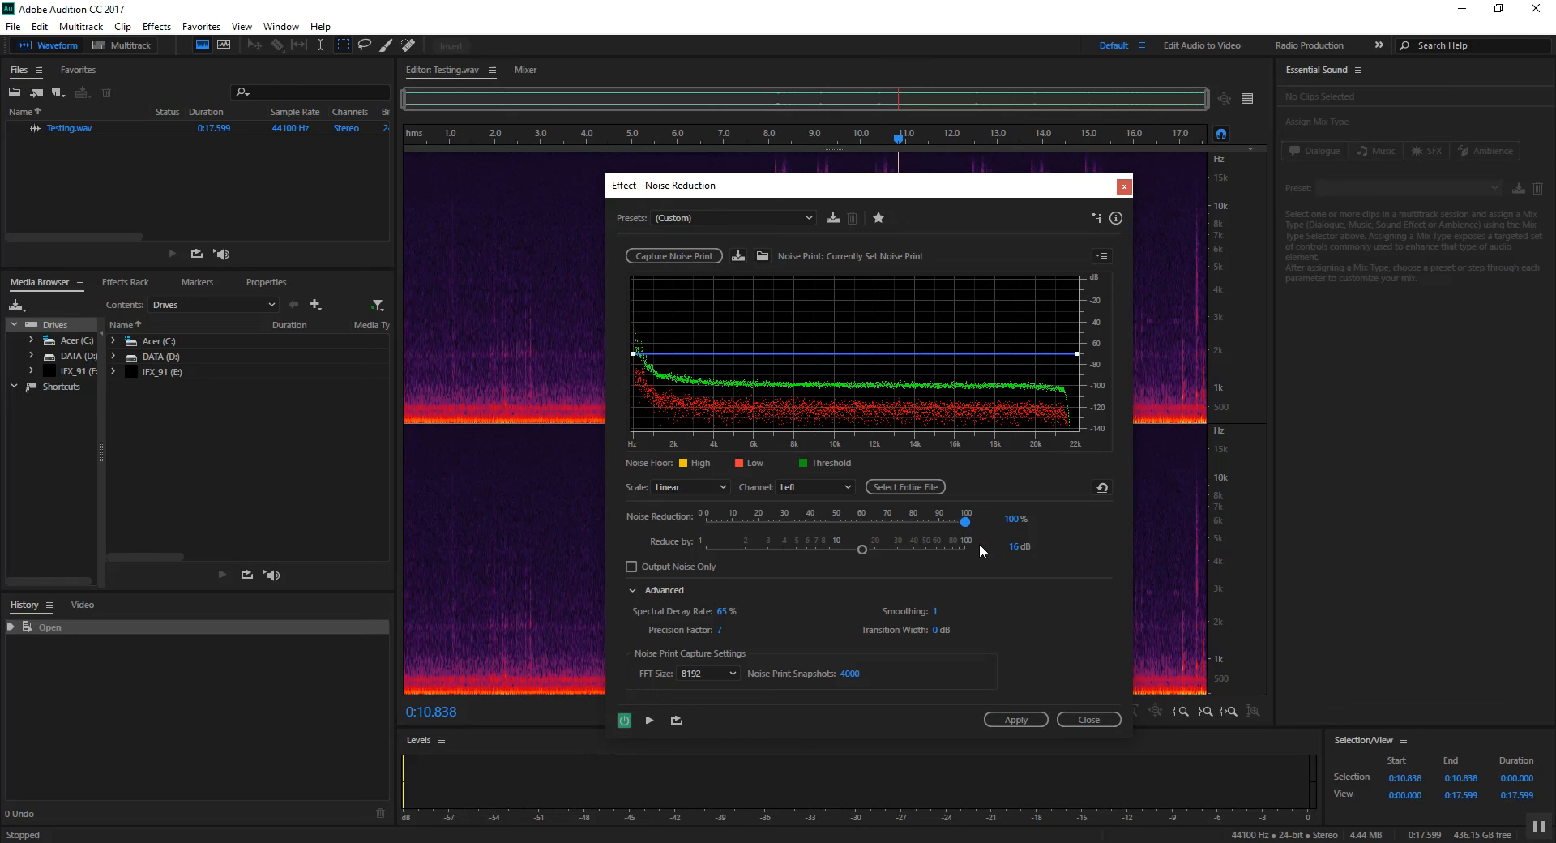
drag(863, 548, 981, 552)
drag(889, 138, 657, 145)
key(space)
key(space)
key(space)
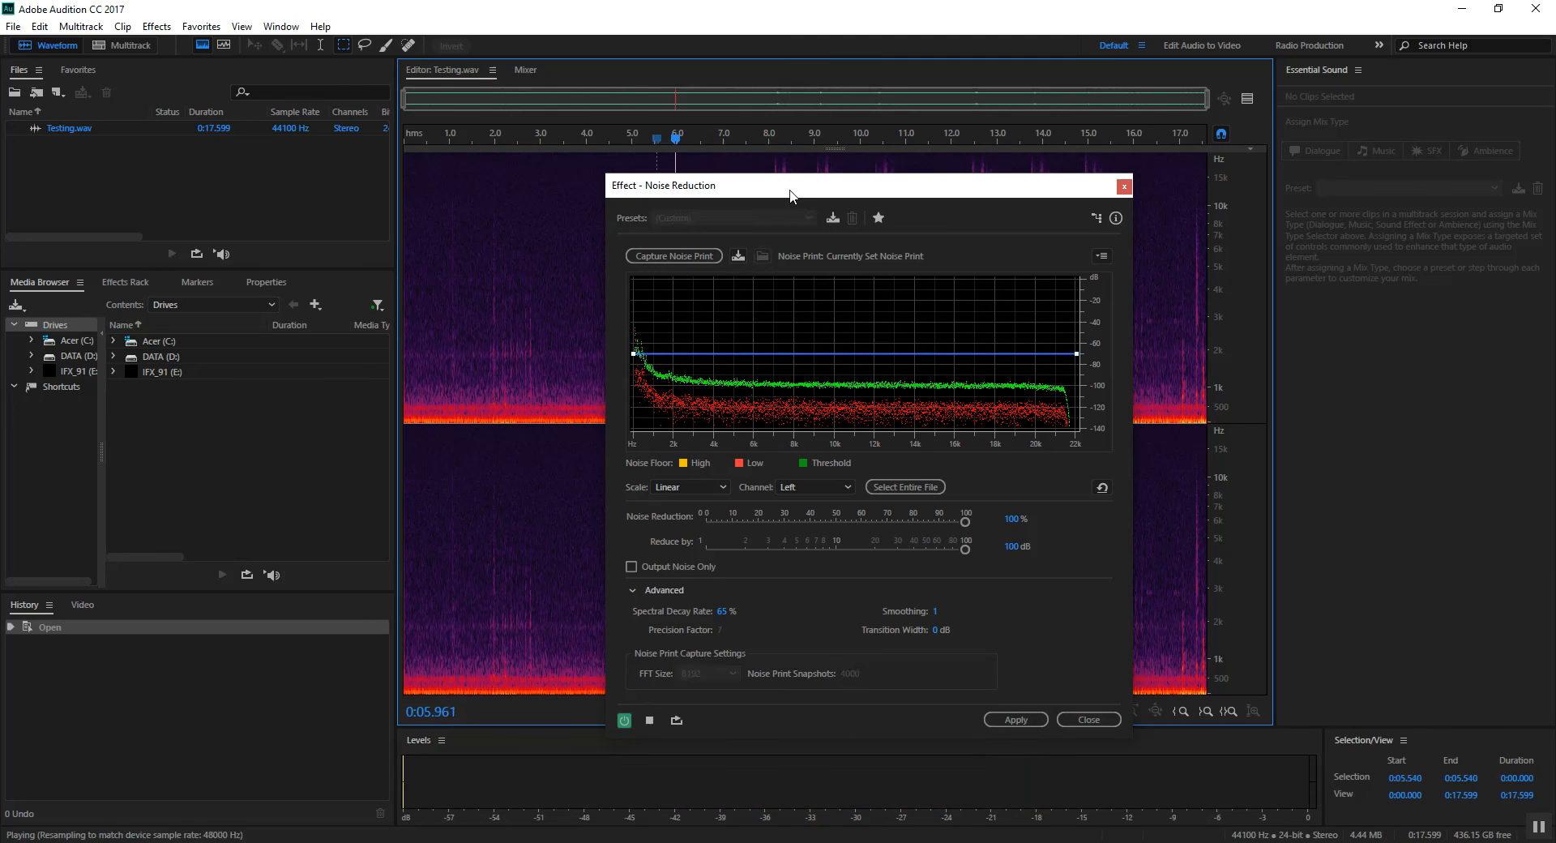
key(space)
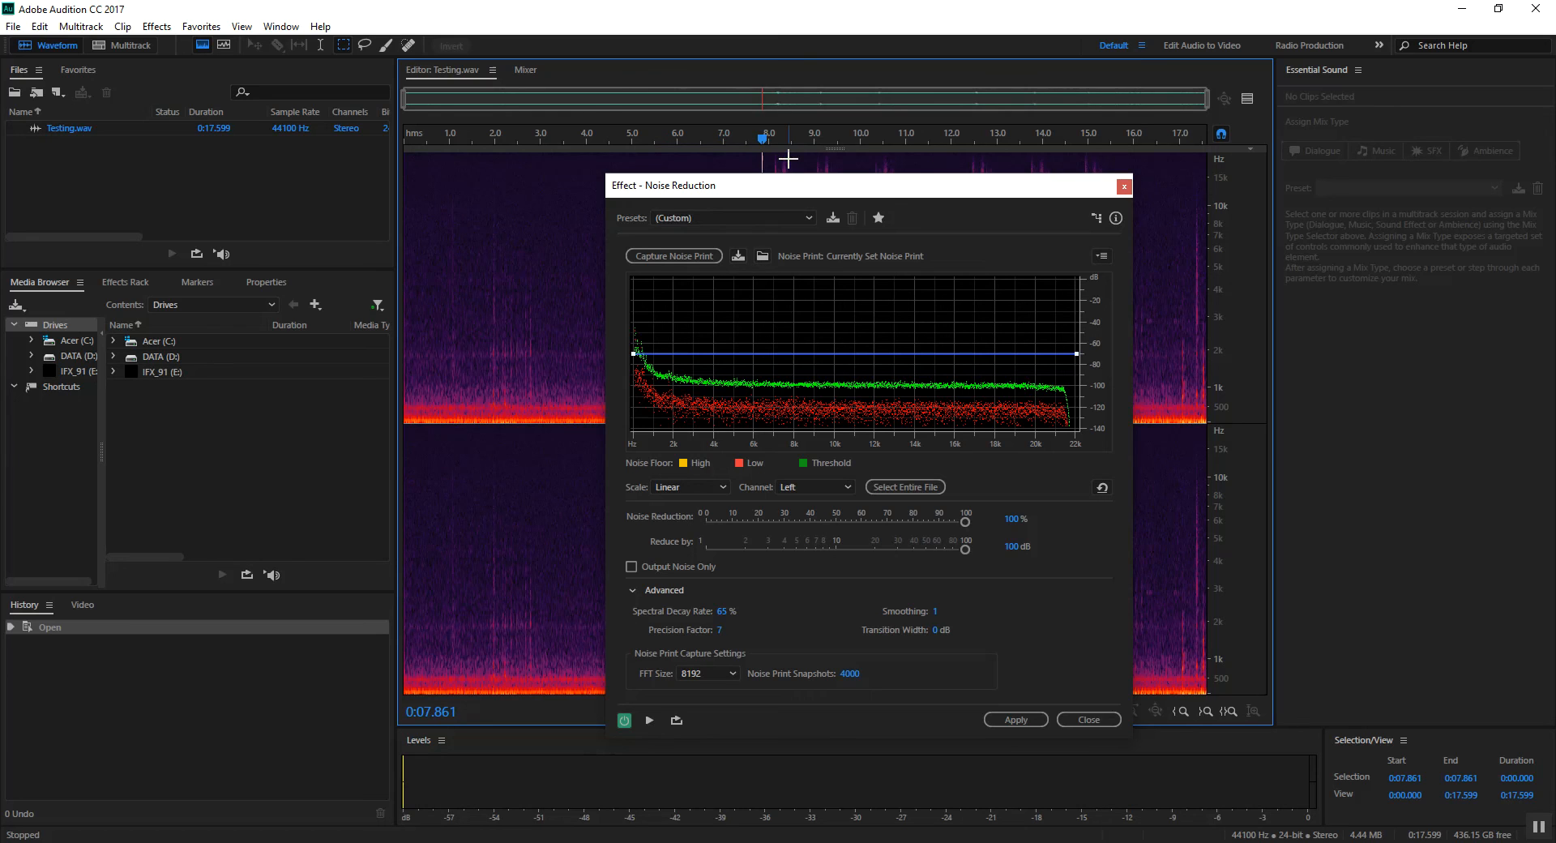
key(space)
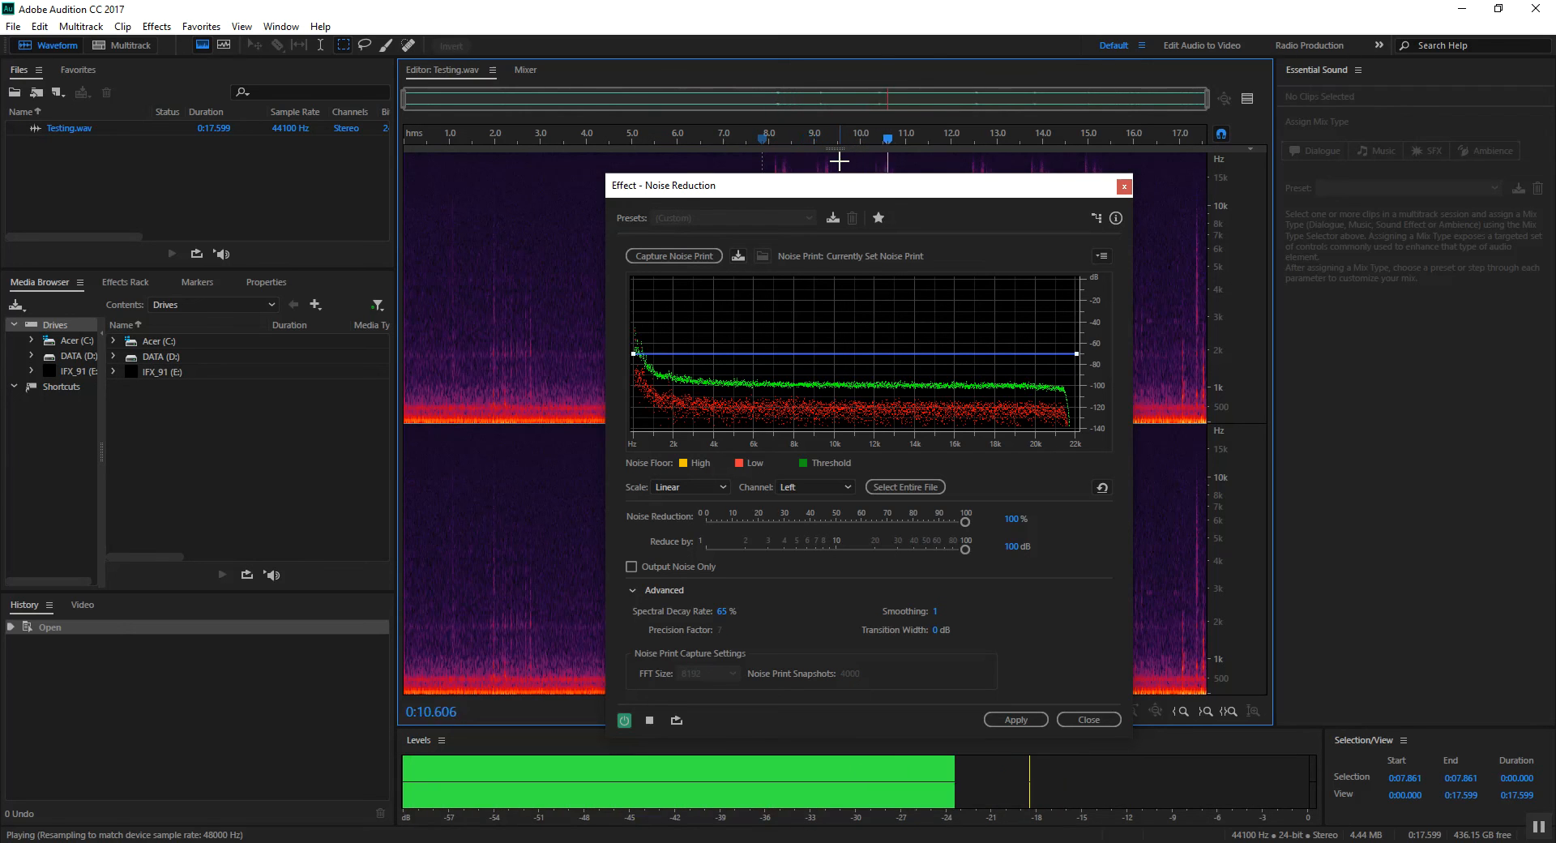
key(space)
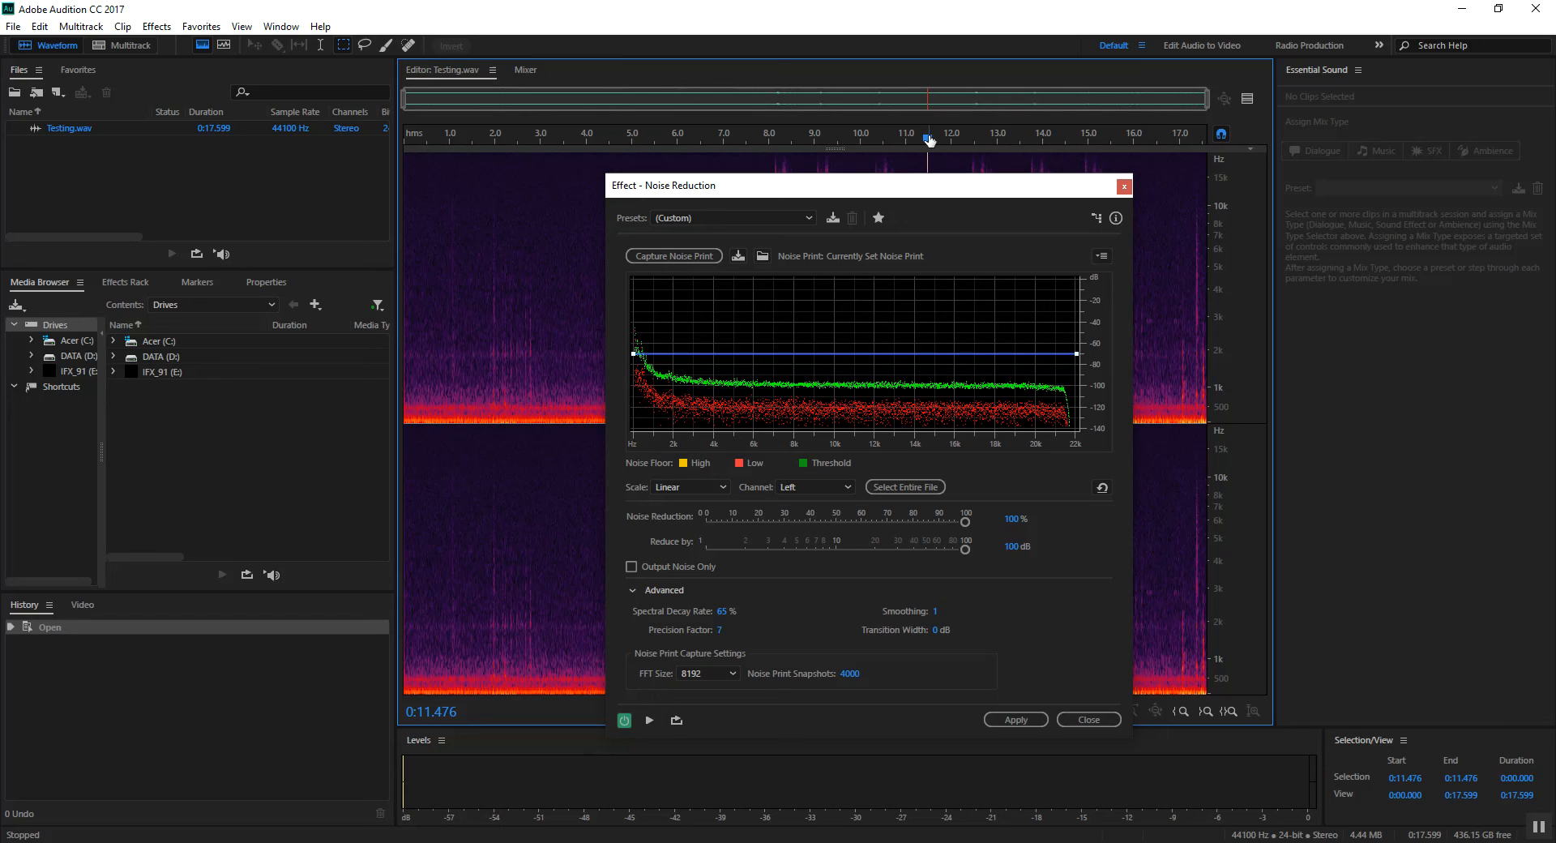
- Preview the current noise reduction settings again from about 9 seconds through the speech
drag(929, 140, 820, 146)
key(space)
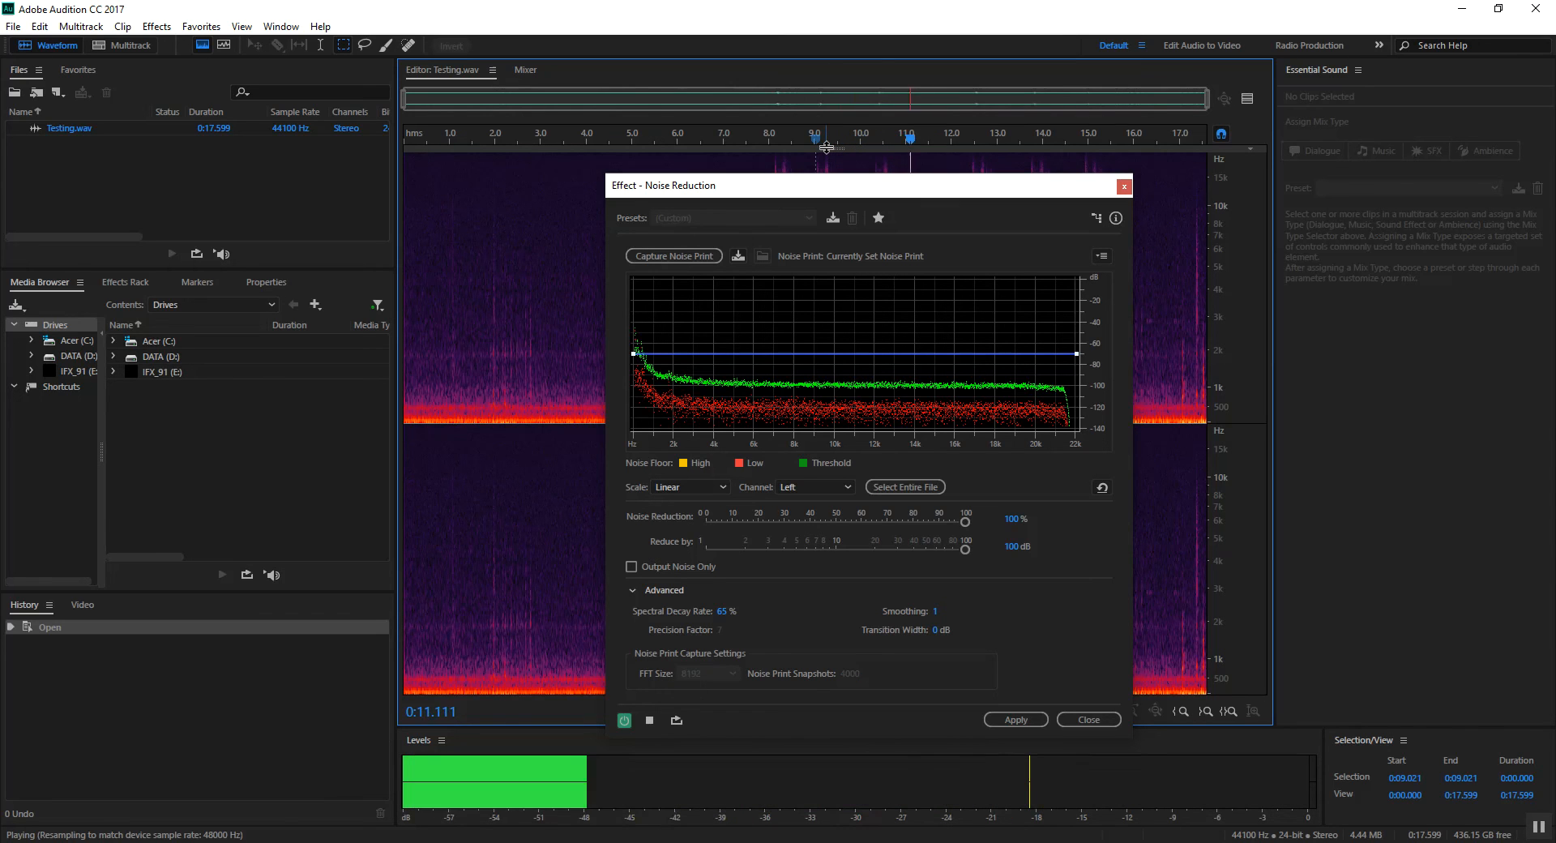
key(space)
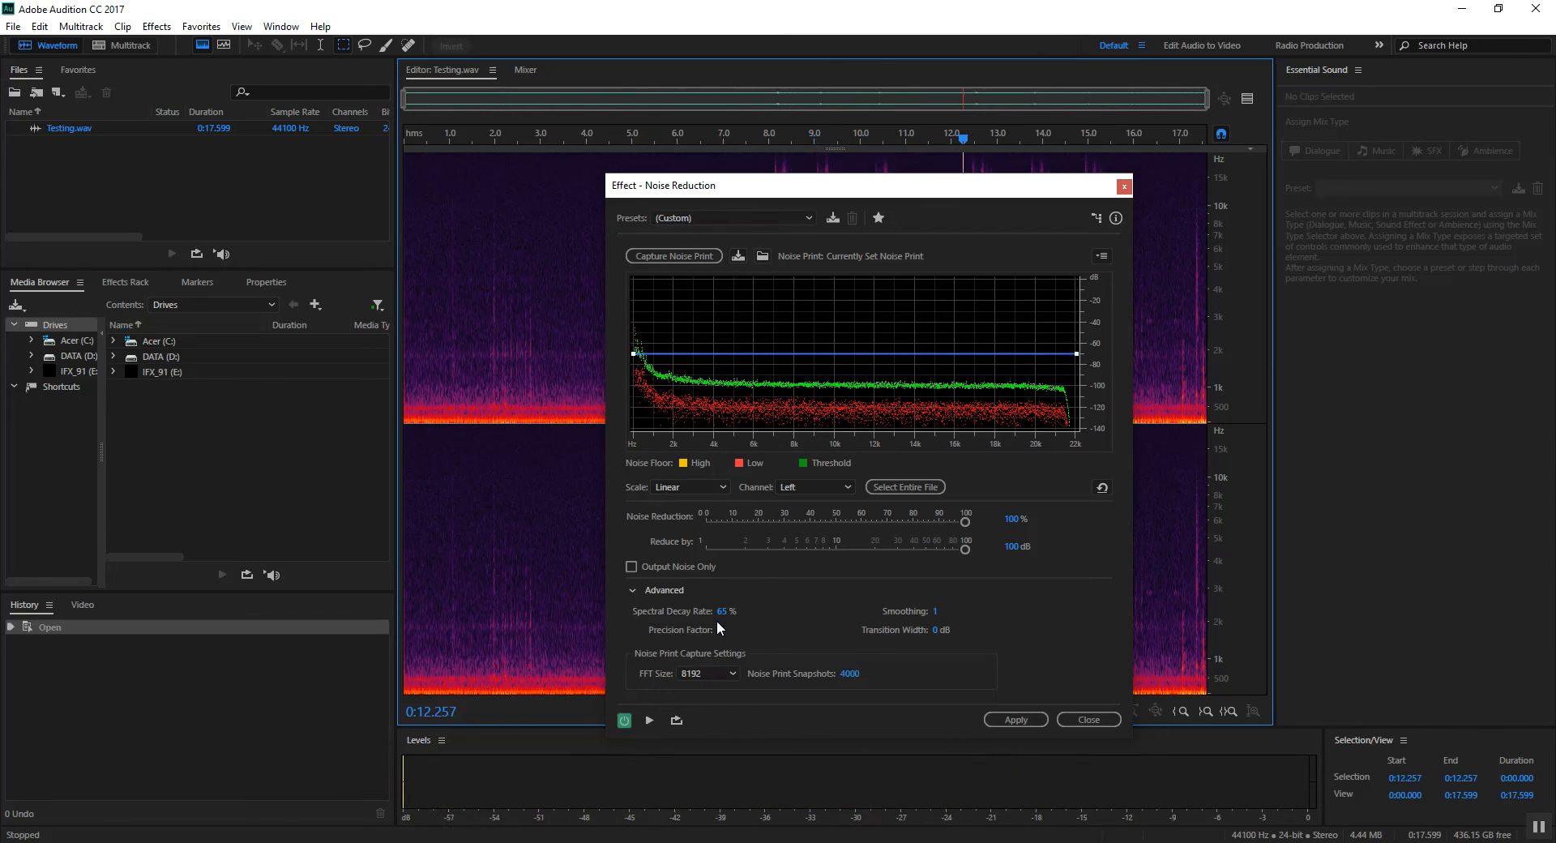
- Try a Spectral Decay Rate of 100% in the advanced settings and preview it from about 12.3 seconds
click(637, 592)
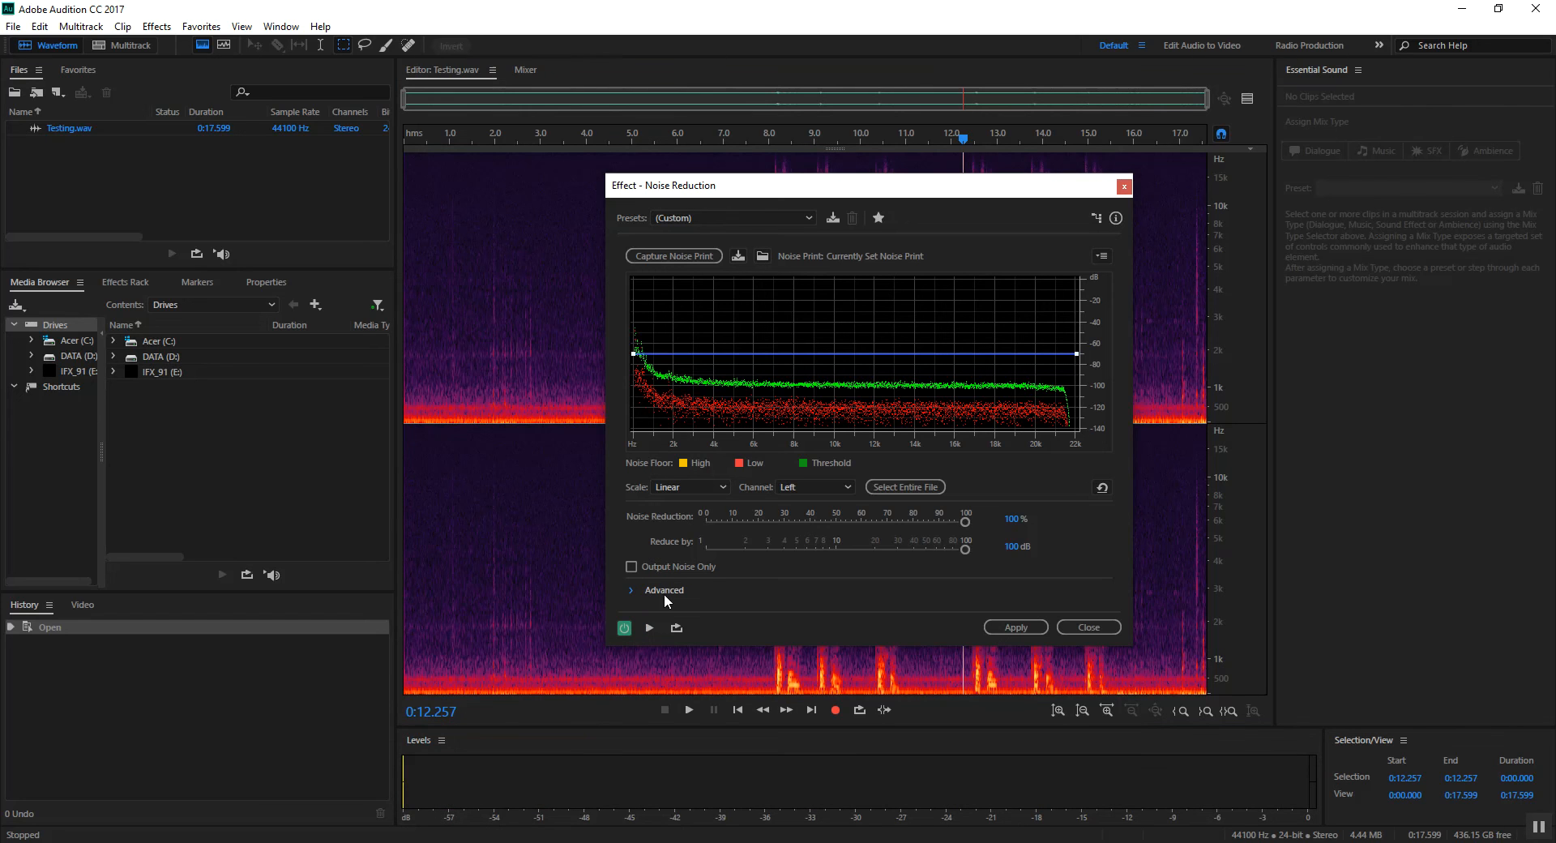
click(647, 594)
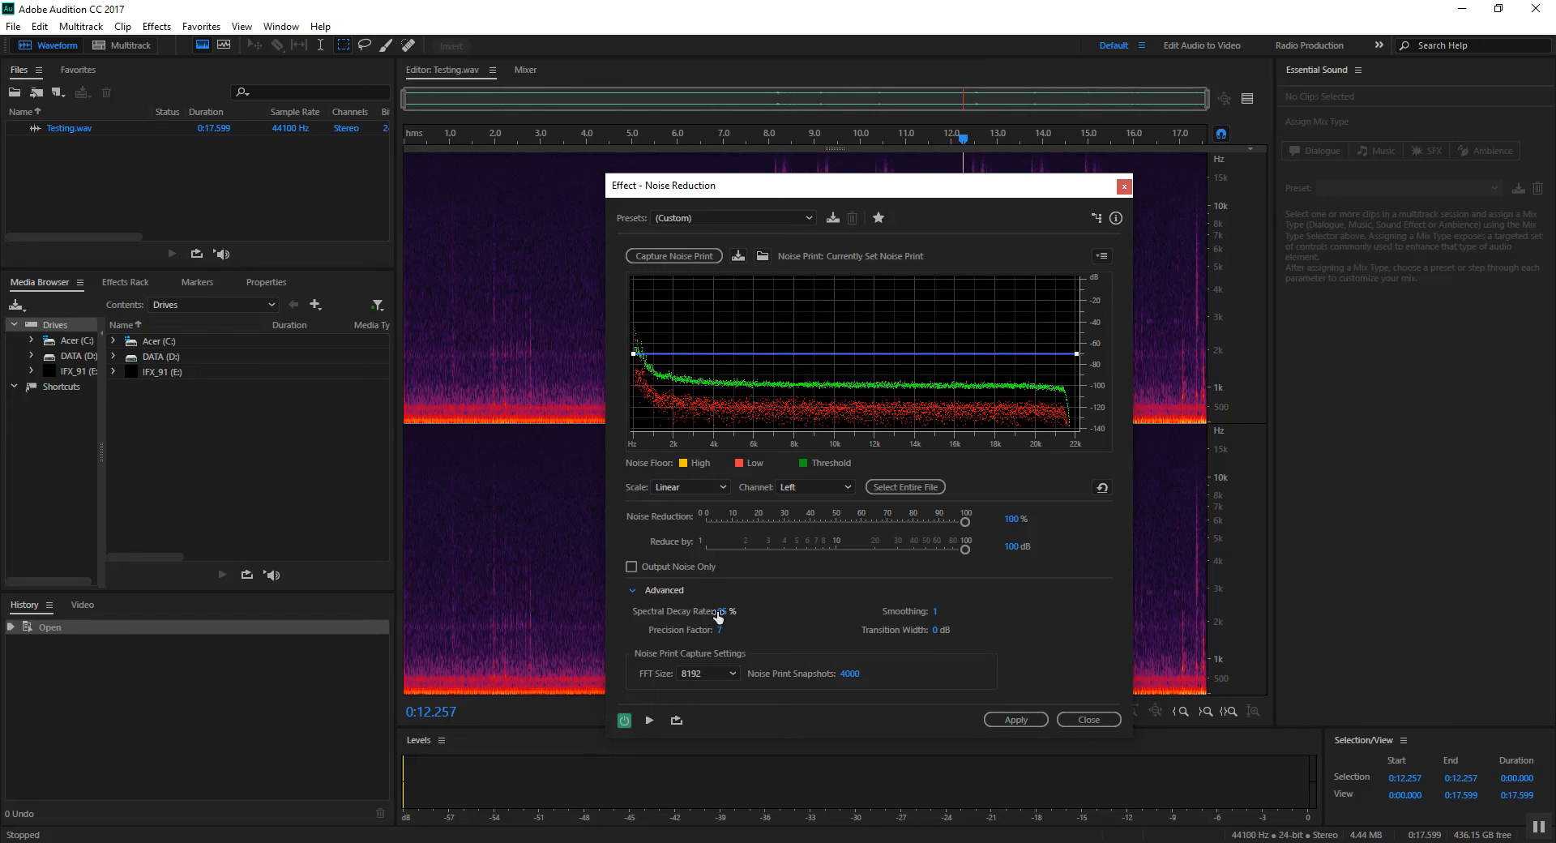
drag(718, 616, 792, 612)
key(space)
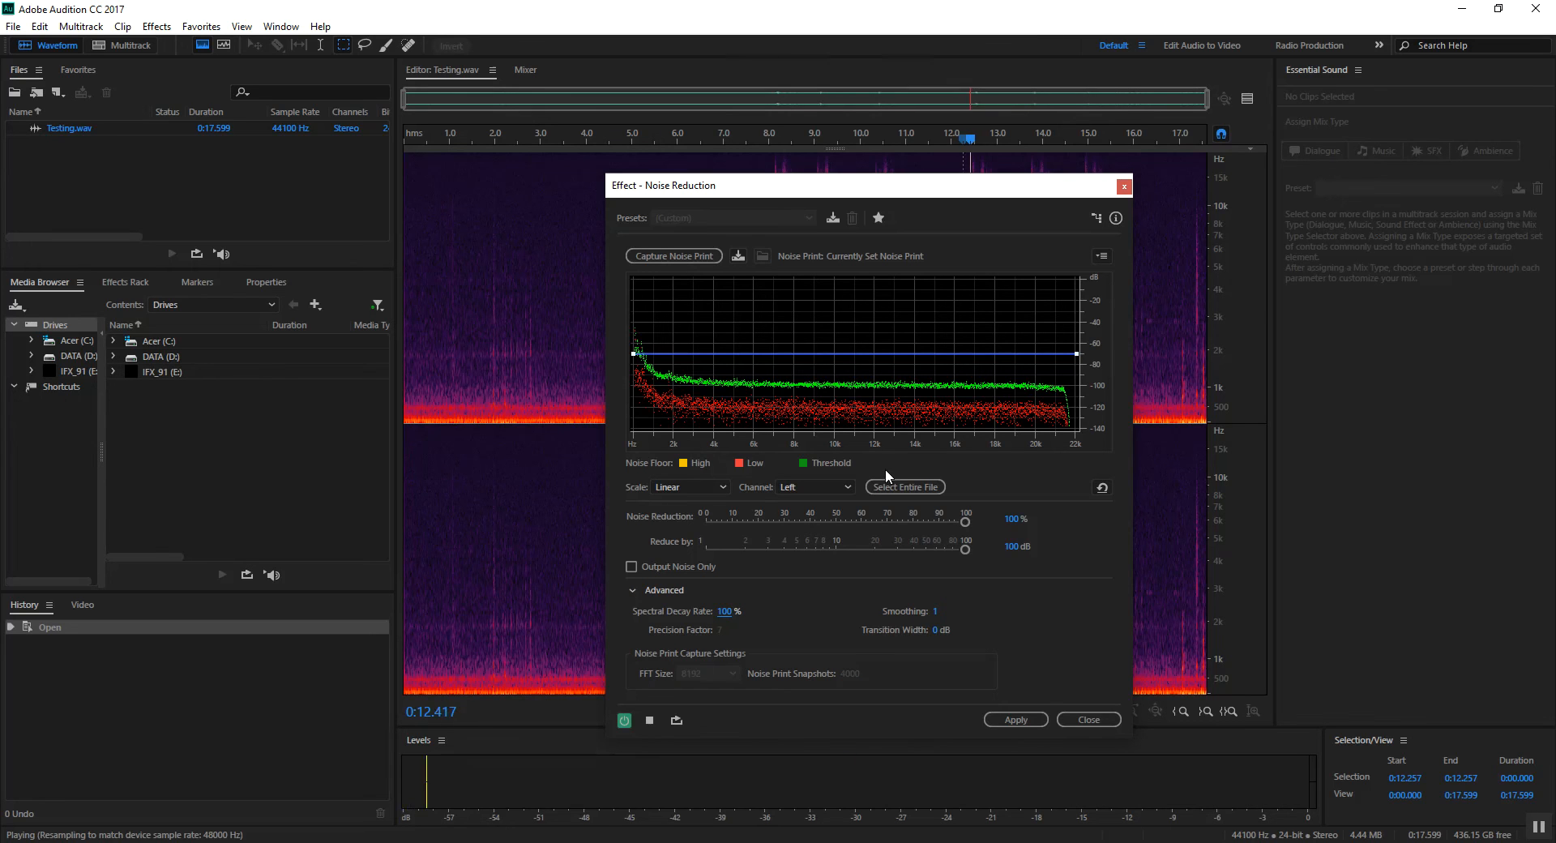
key(space)
- Set the Spectral Decay Rate to 0% and preview the result from about 13.2 seconds and again from about 9 seconds
drag(724, 617, 598, 610)
key(space)
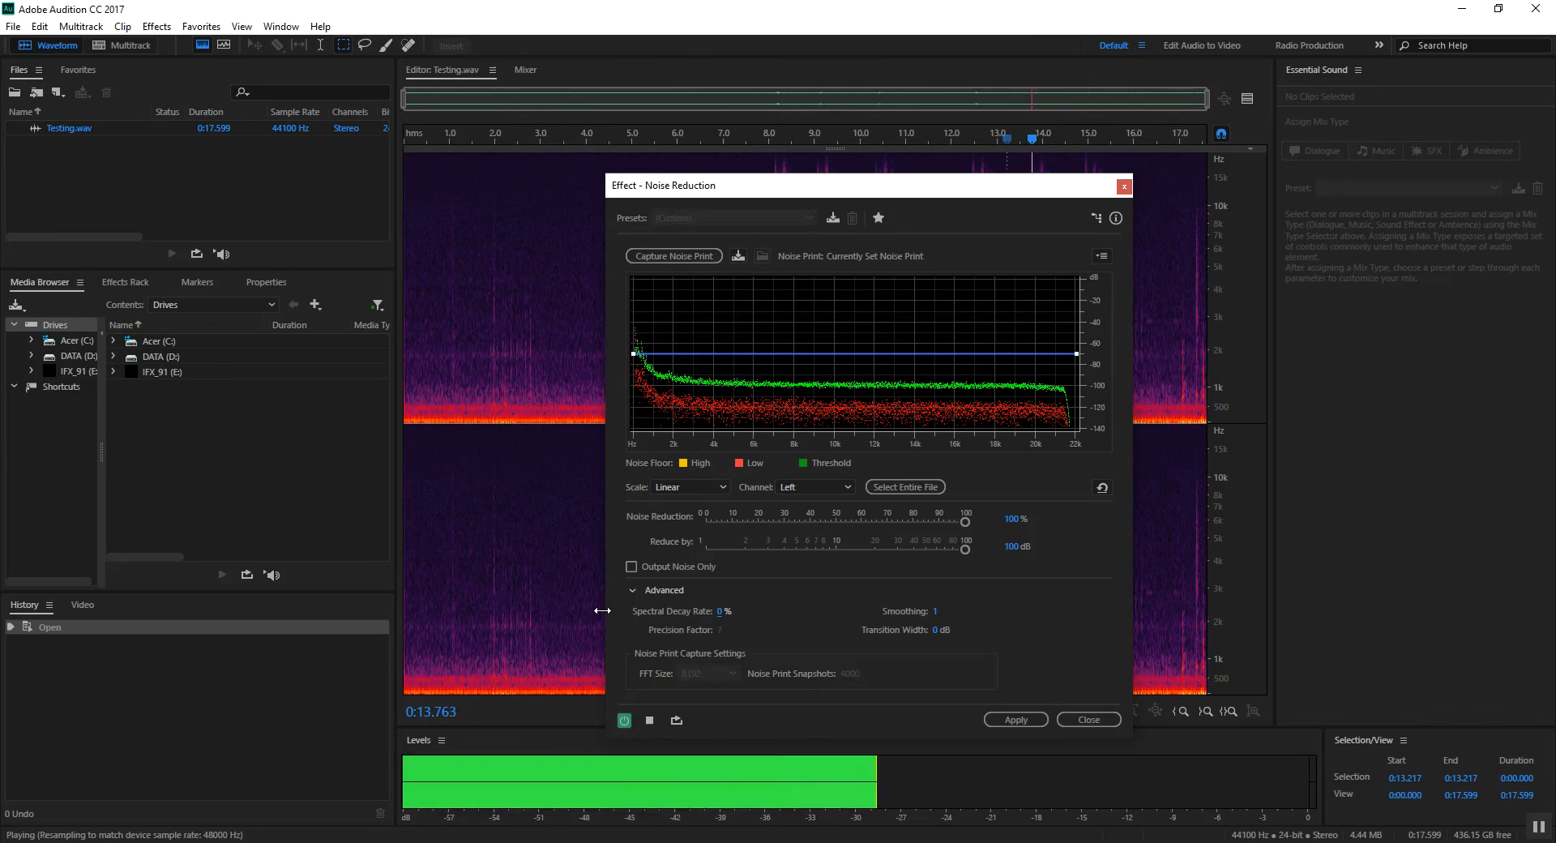
key(space)
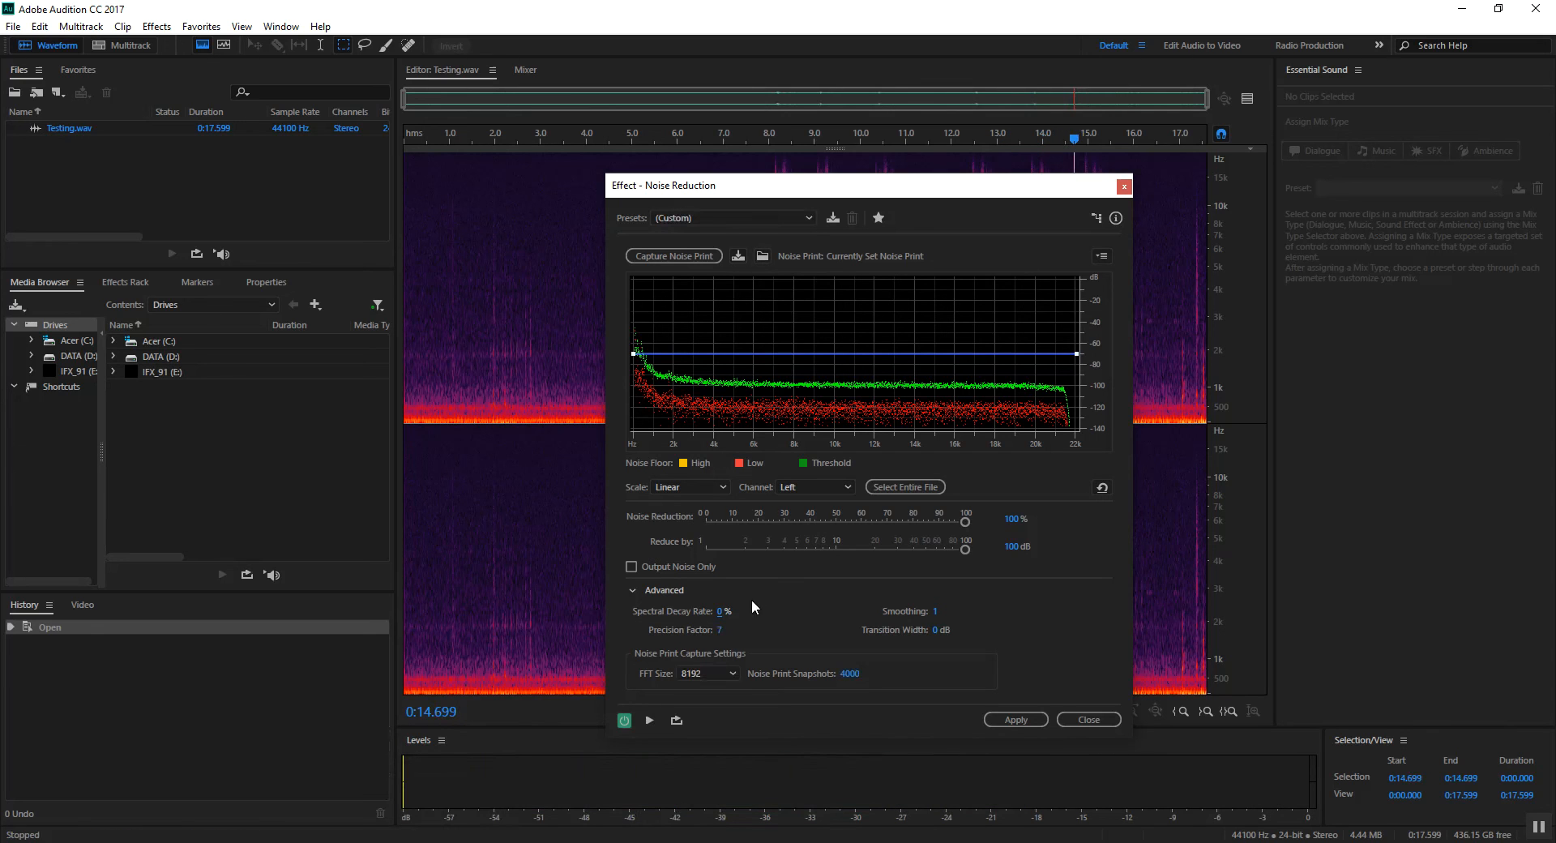
drag(1074, 139, 814, 139)
key(space)
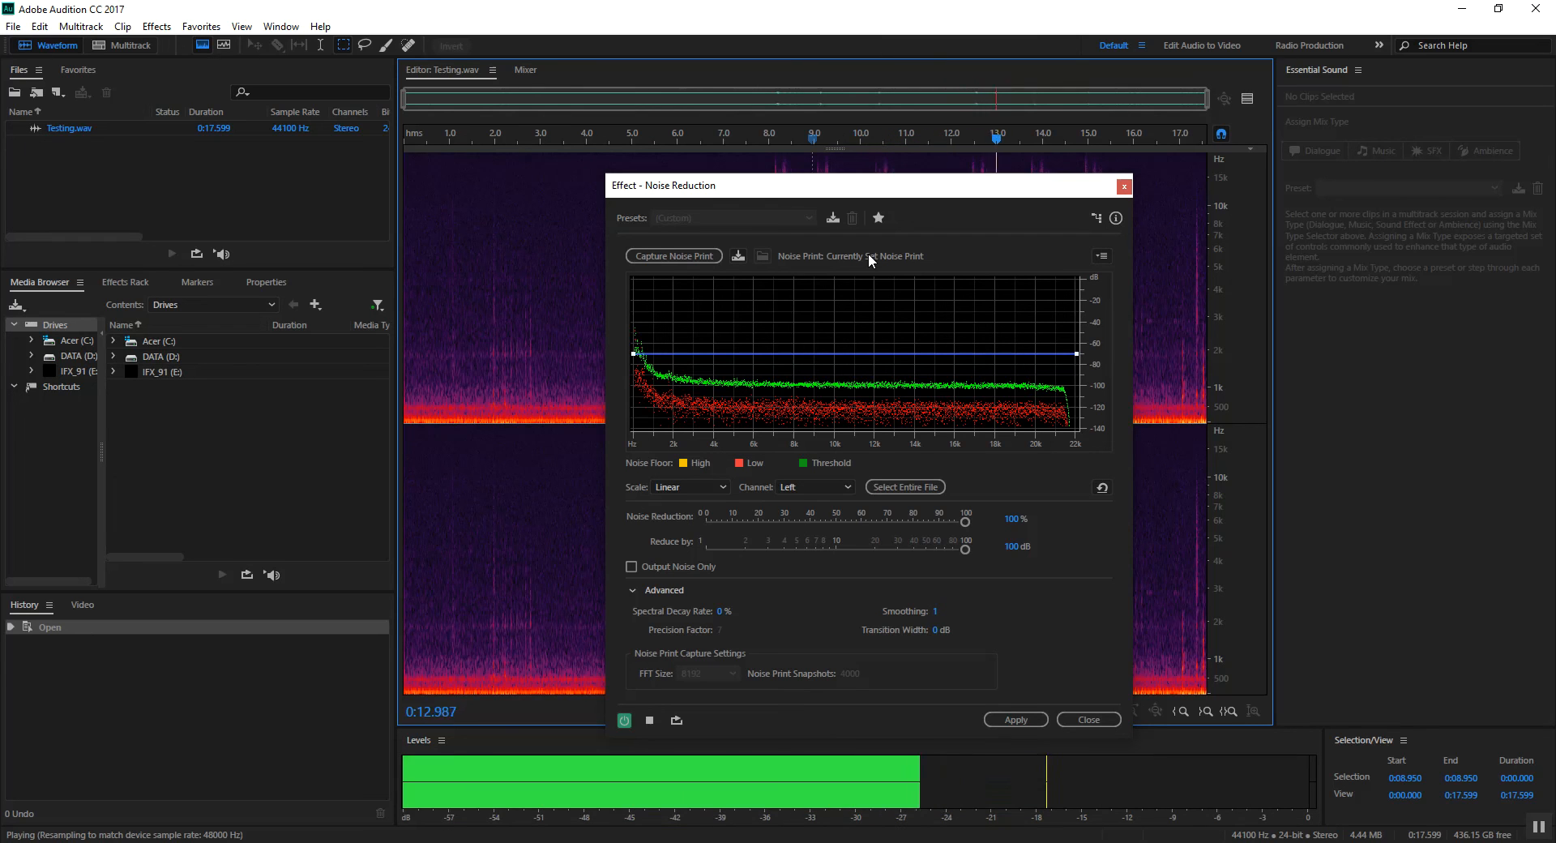
key(space)
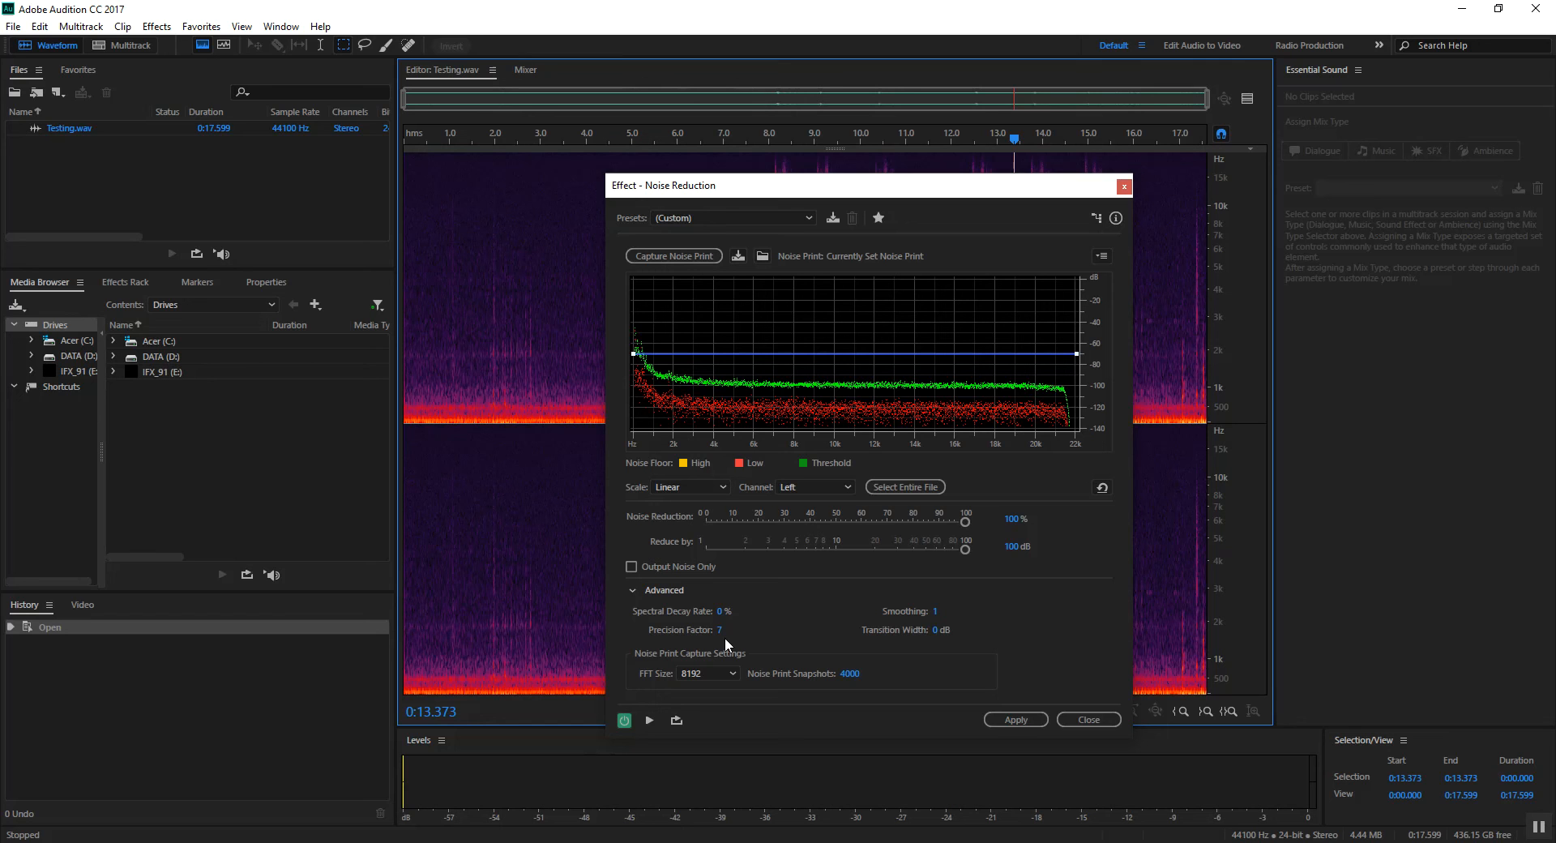
- Apply the Noise Reduction effect to the recording and play the cleaned audio from the start through the first spoken words
click(1016, 721)
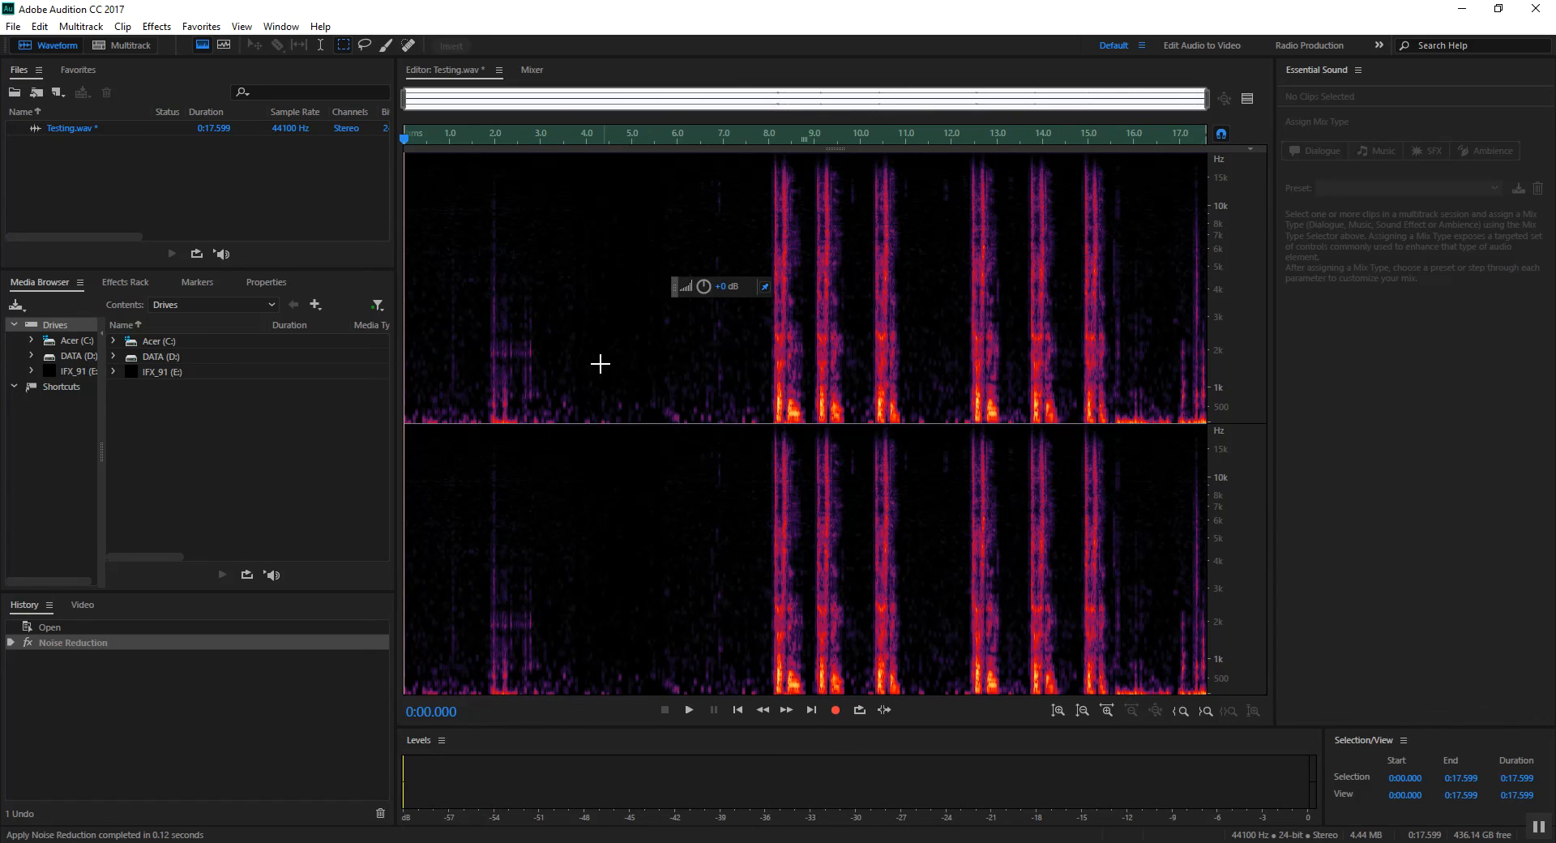
key(space)
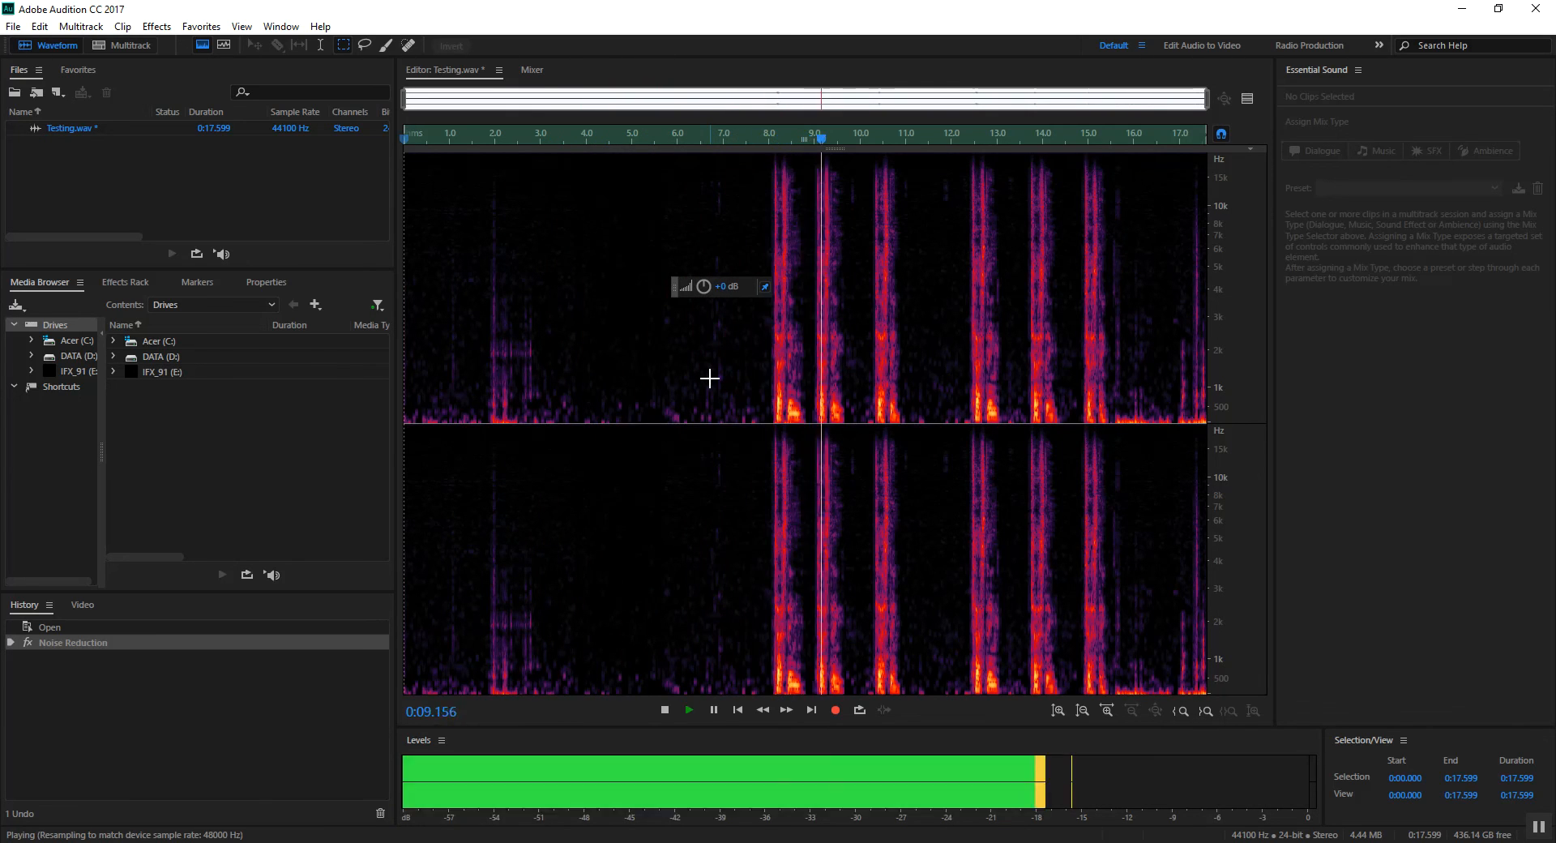
key(space)
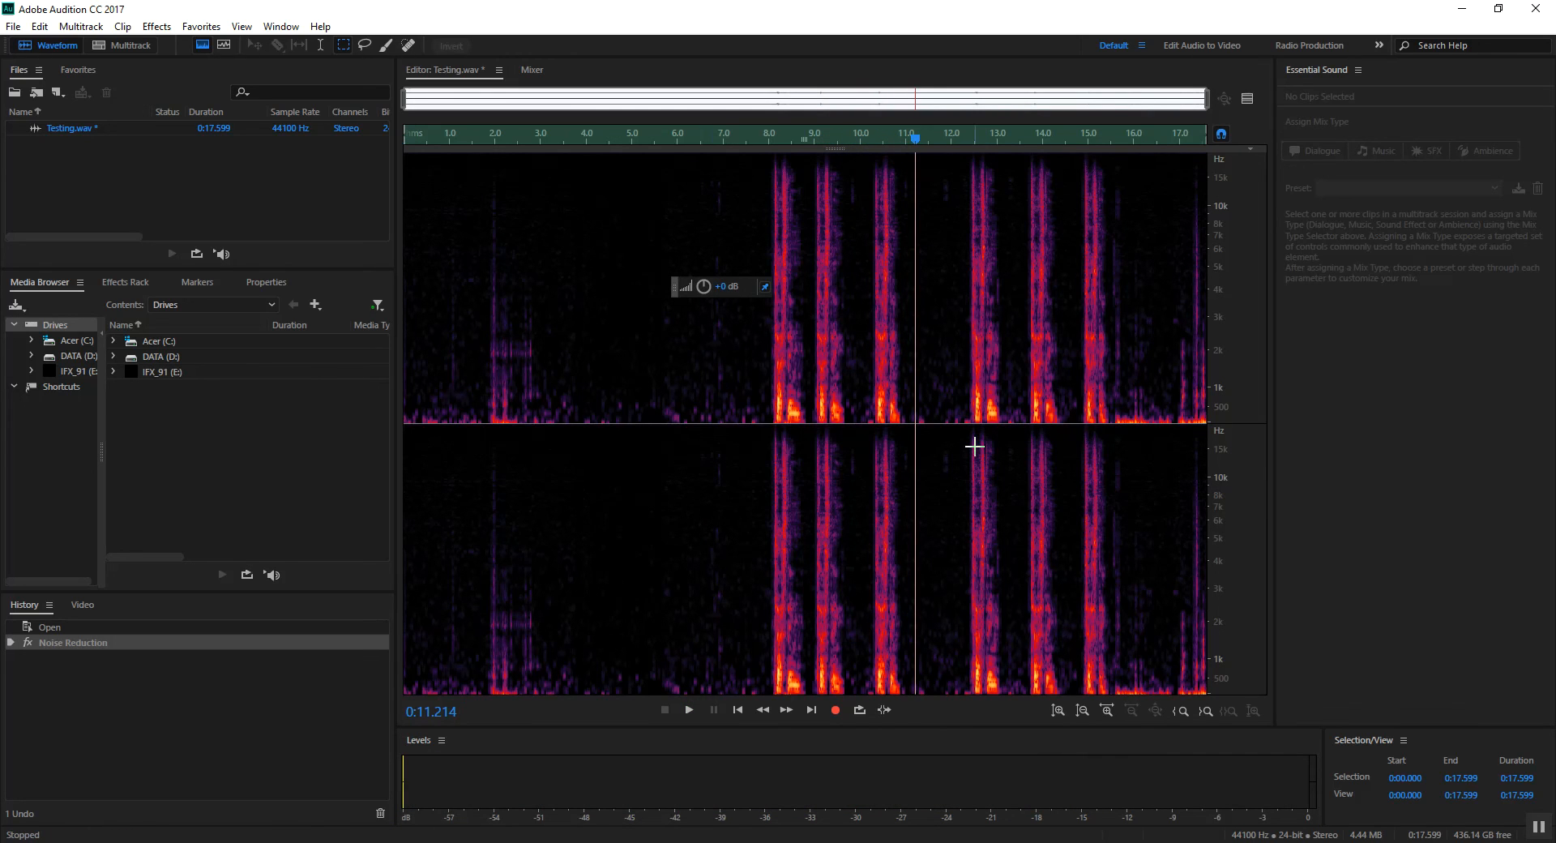